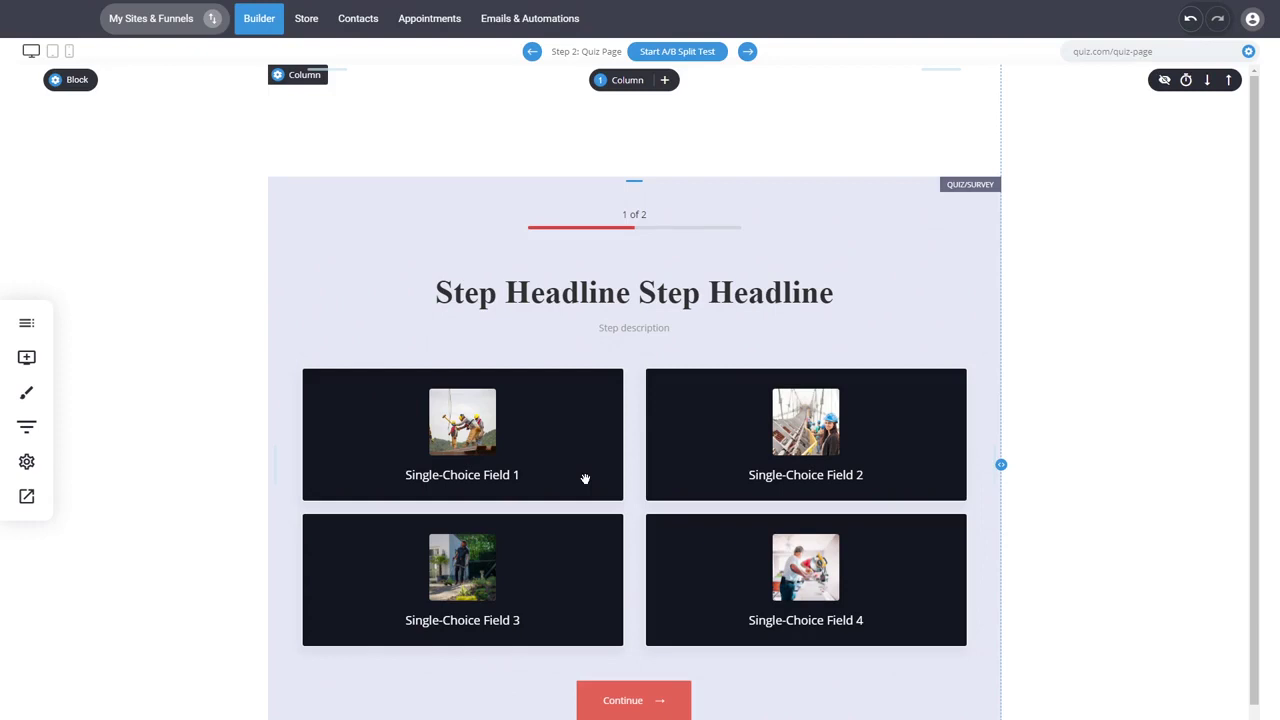
Connect the quiz form to a new email marketing list named Quiz Submits and save the page
{"action": "left_click", "coordinate": [636, 437]}
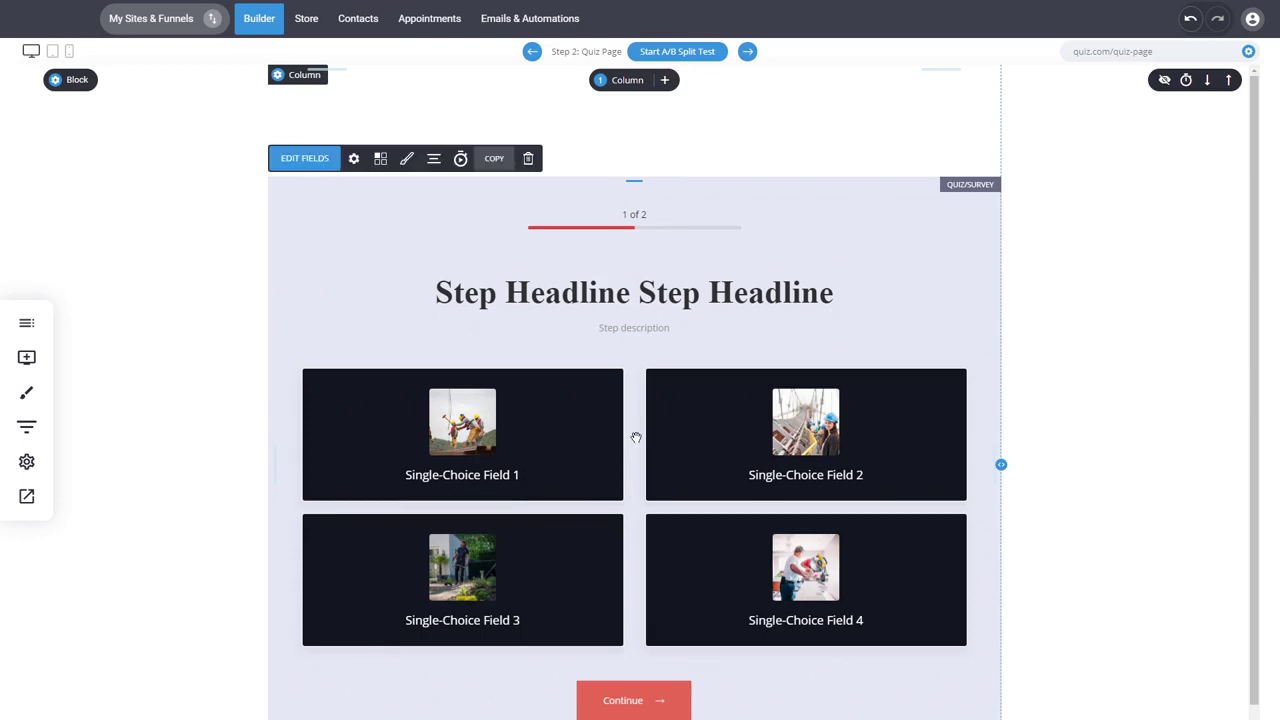
{"action": "left_click", "coordinate": [355, 162]}
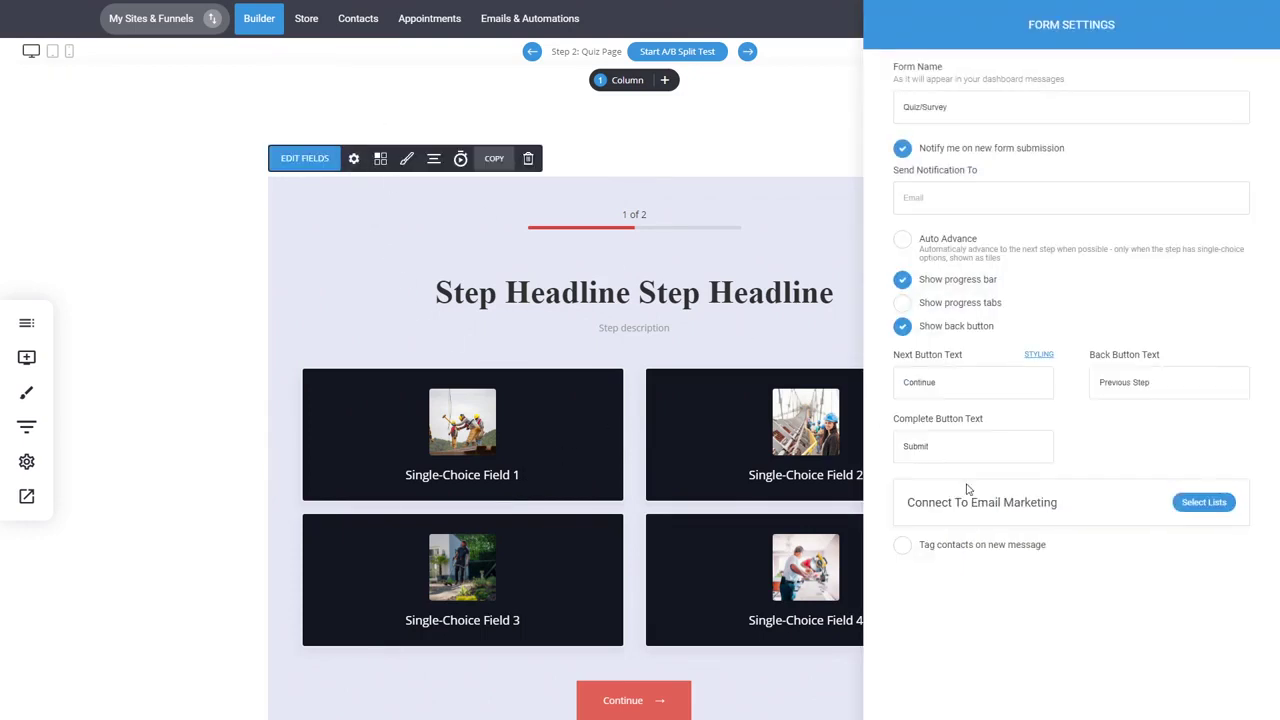
{"action": "left_click", "coordinate": [1191, 512]}
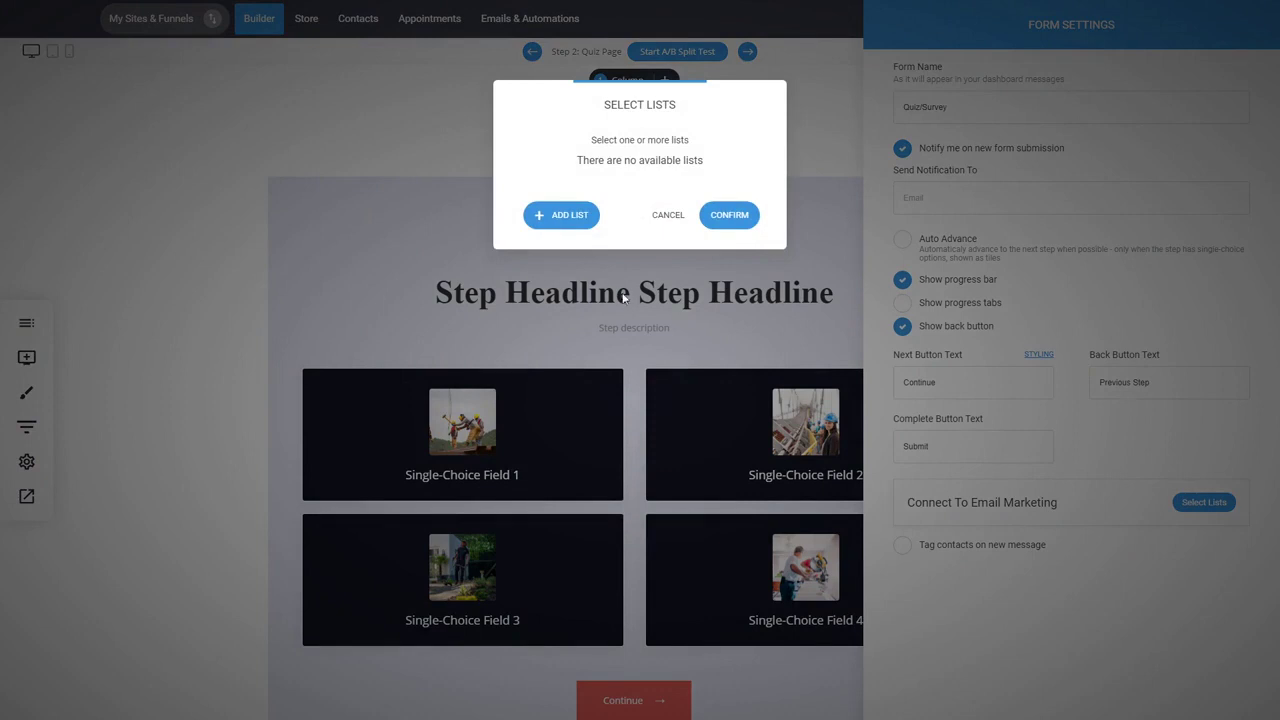
{"action": "left_click", "coordinate": [577, 226]}
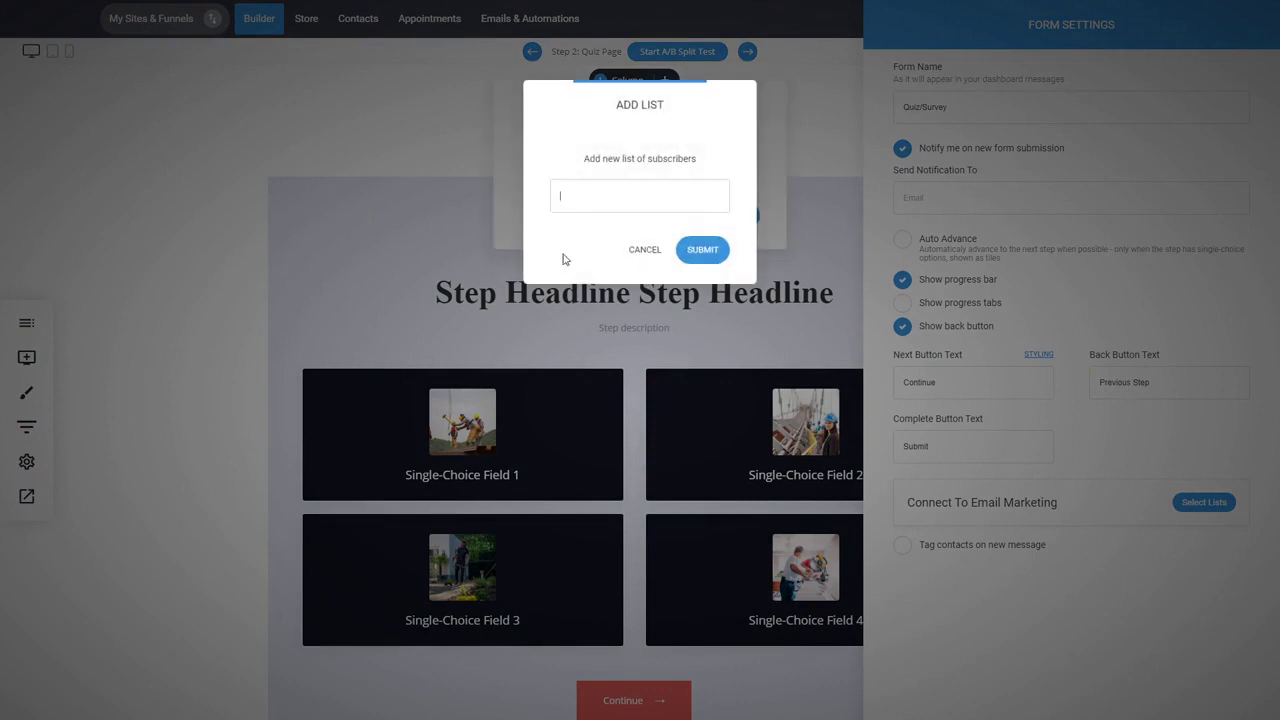
{"action": "left_click", "coordinate": [624, 250]}
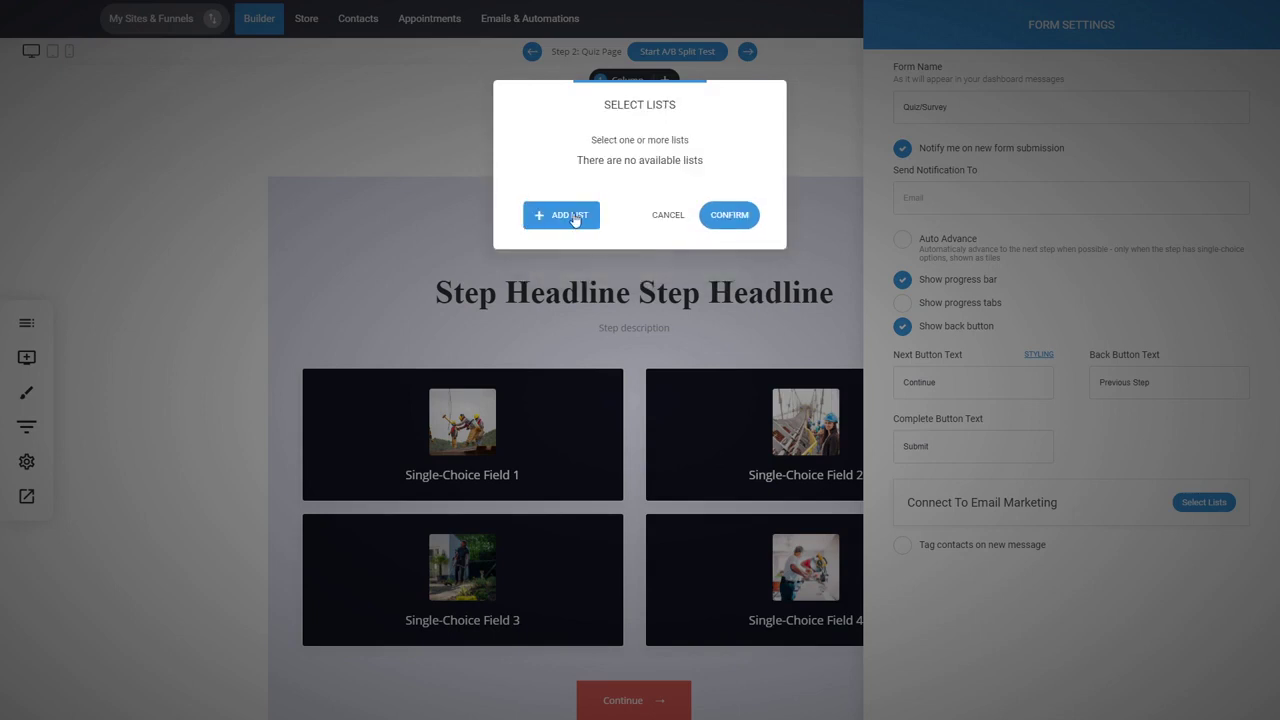
{"action": "left_click", "coordinate": [578, 216]}
{"action": "type", "text": "Q"}
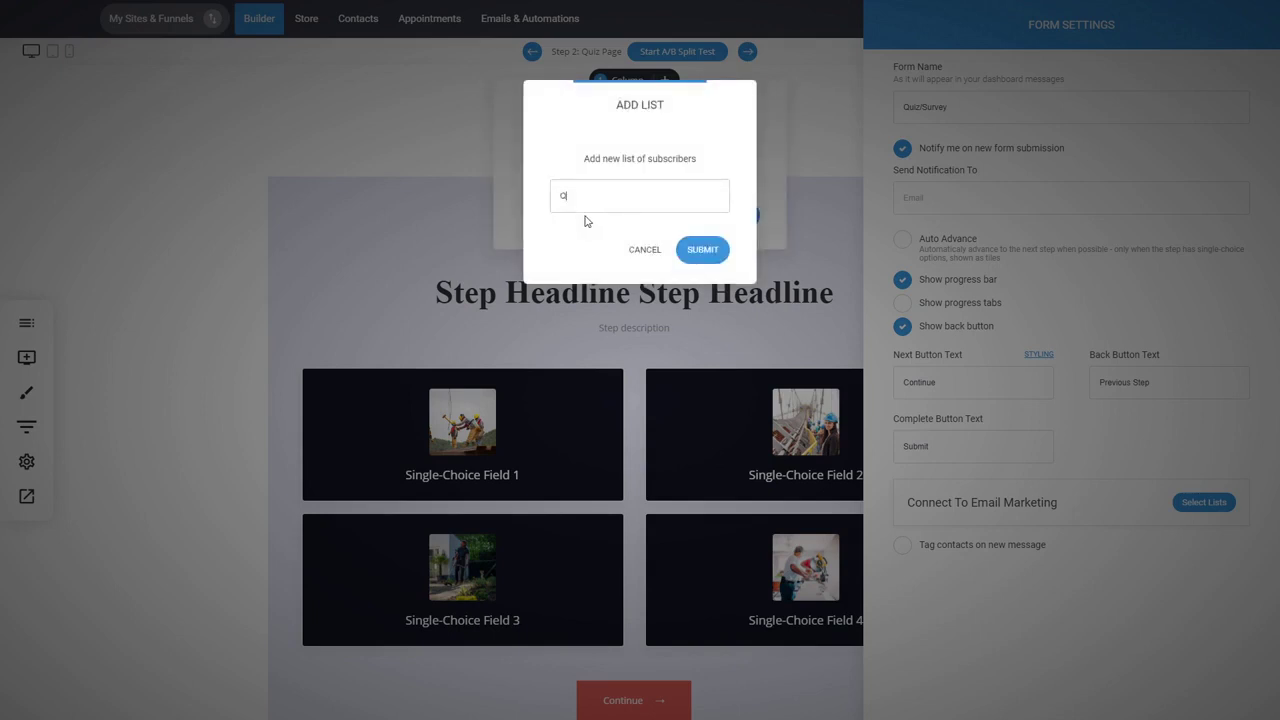
{"action": "type", "text": "uiz Submits"}
{"action": "left_click", "coordinate": [703, 250]}
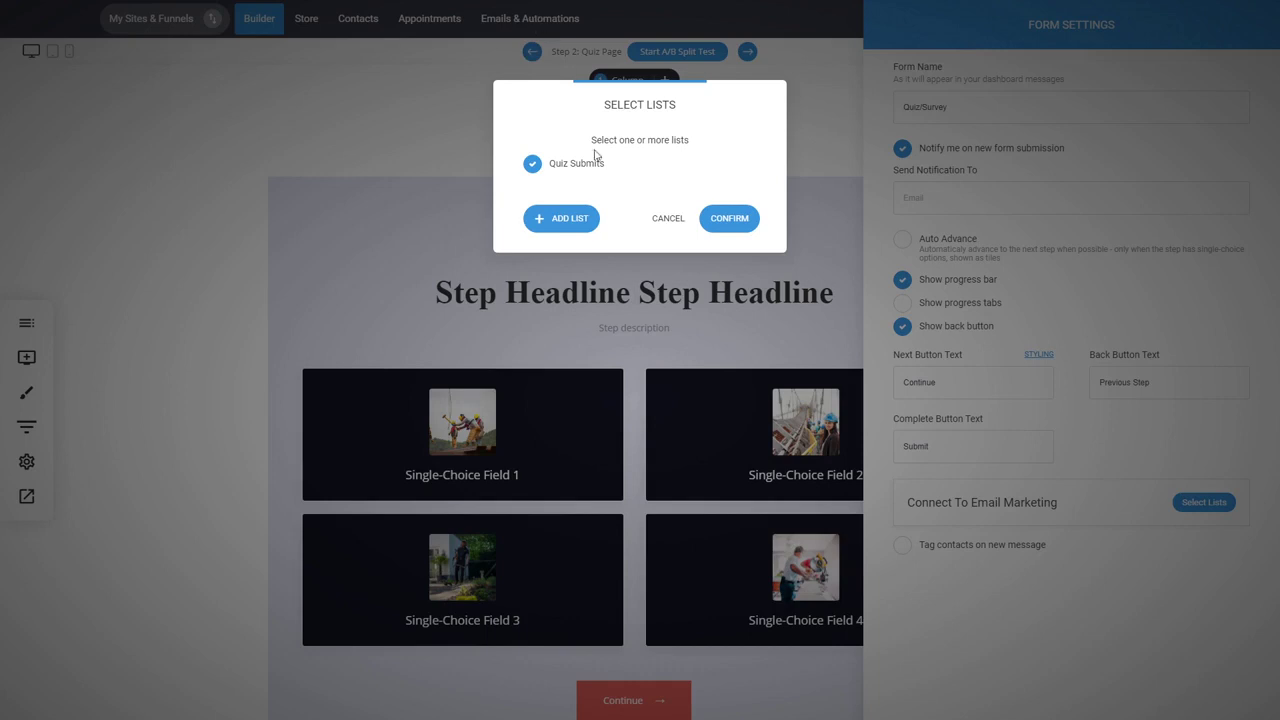
{"action": "left_click", "coordinate": [745, 228]}
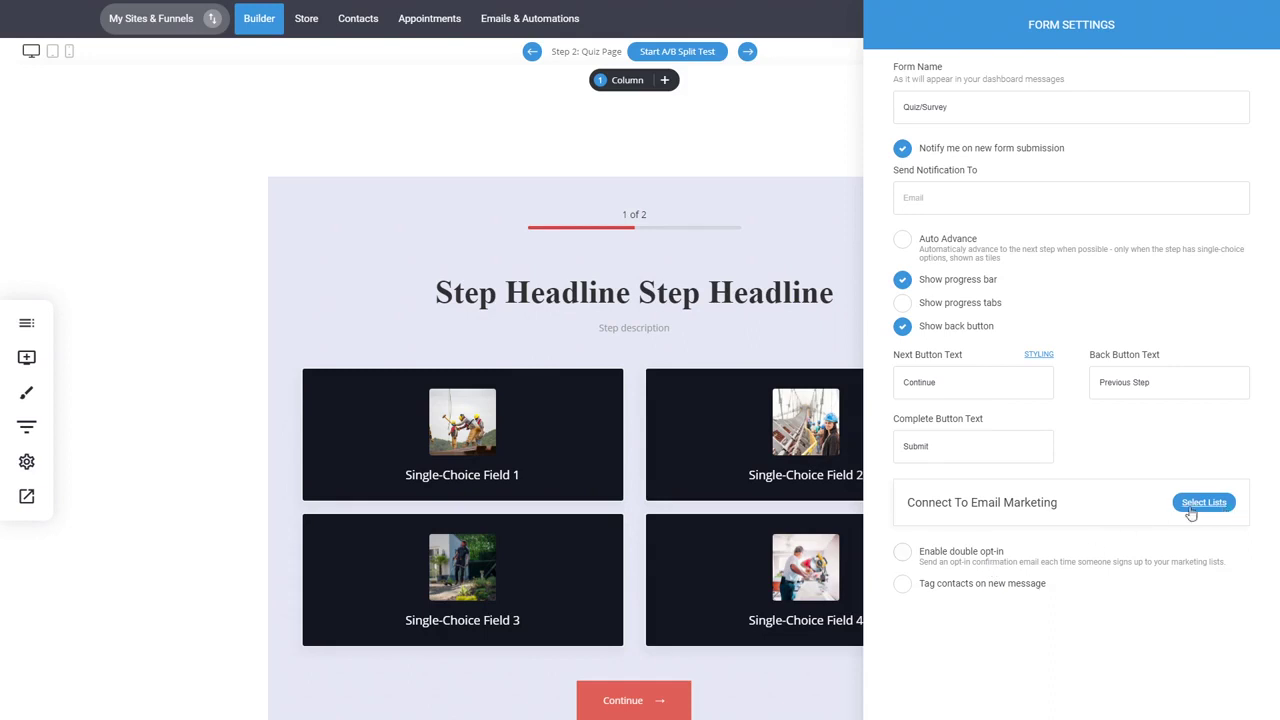
{"action": "left_click", "coordinate": [780, 478]}
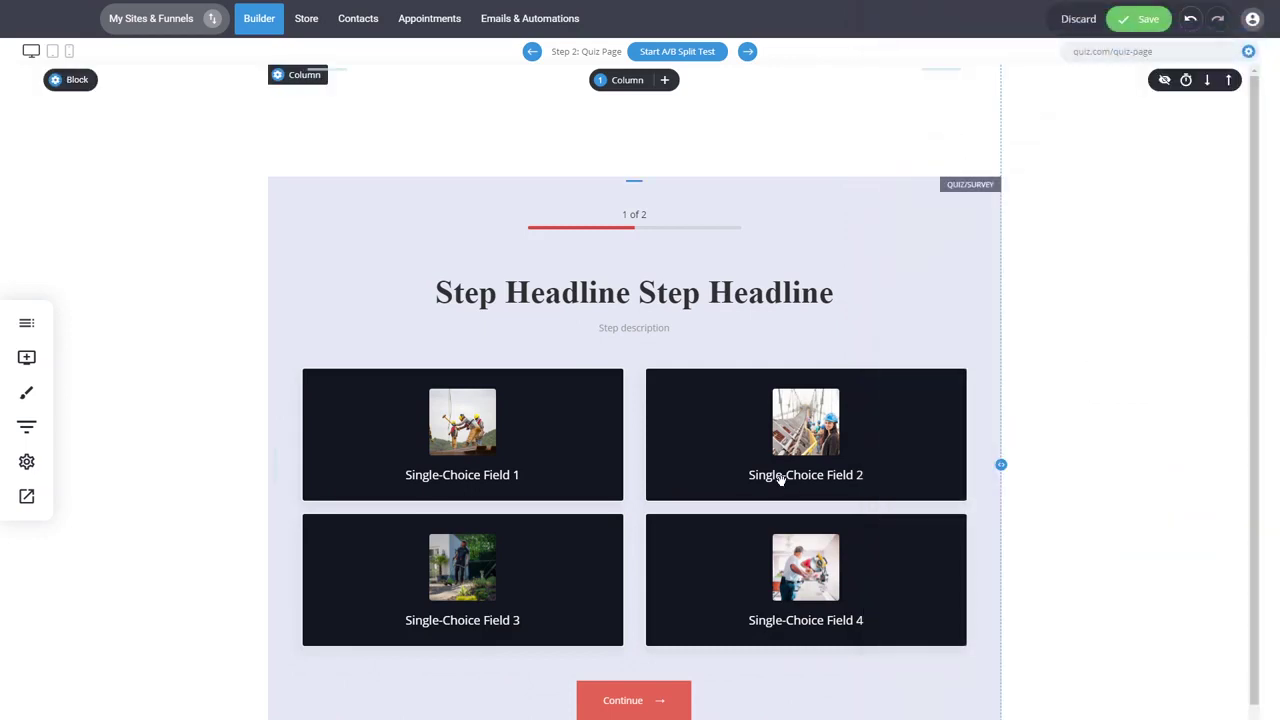
{"action": "key", "text": "ctrl+s"}
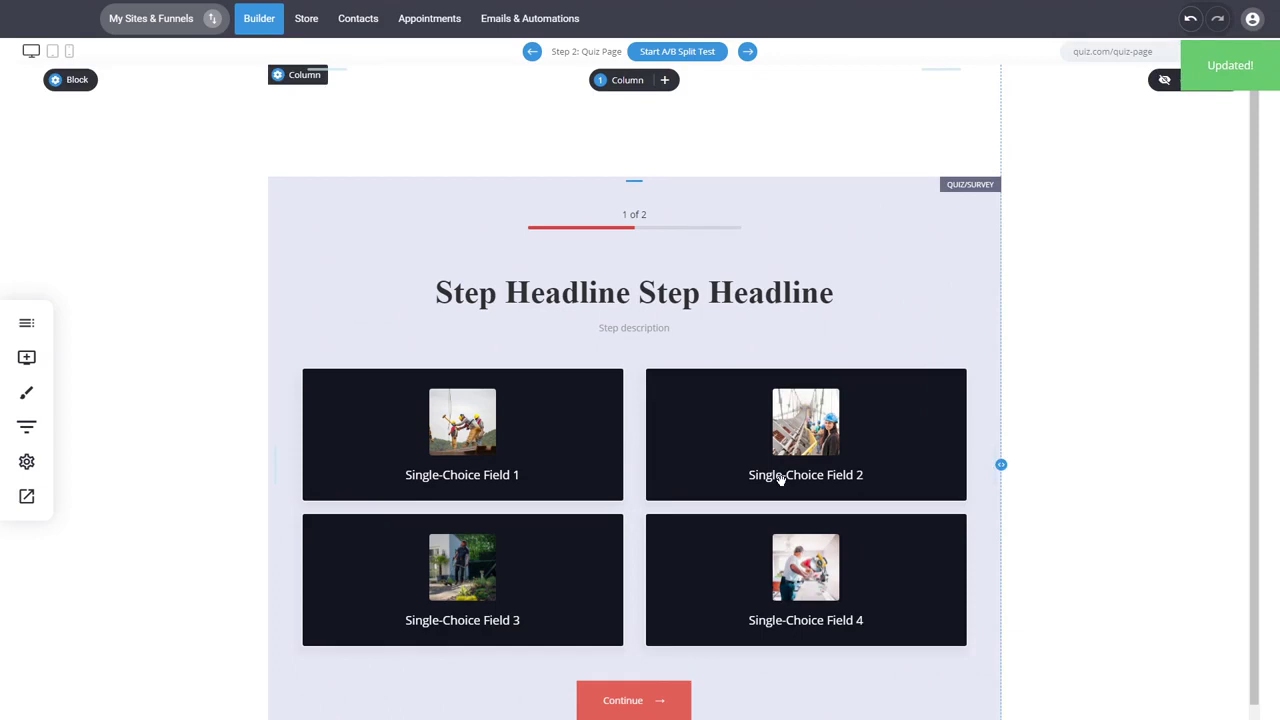
Examine the subscriber lists in the email marketing section
{"action": "left_click", "coordinate": [535, 28]}
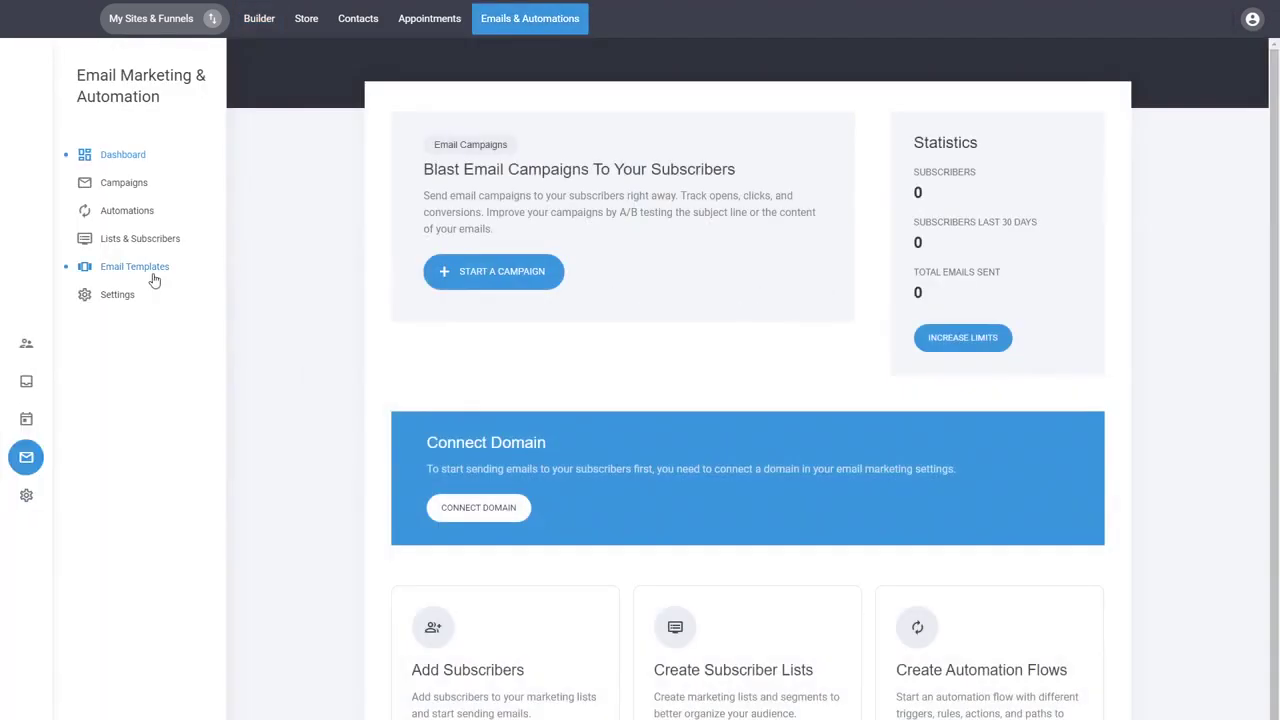
{"action": "left_click", "coordinate": [141, 245]}
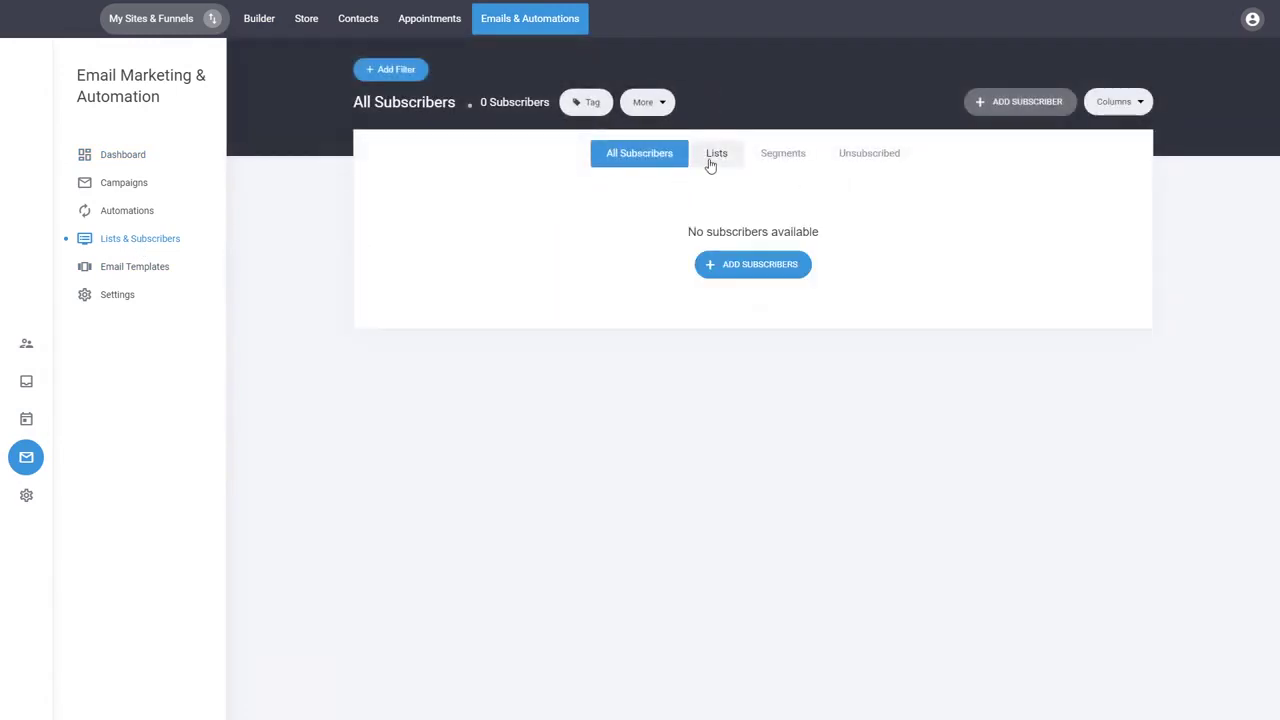
{"action": "left_click", "coordinate": [711, 157]}
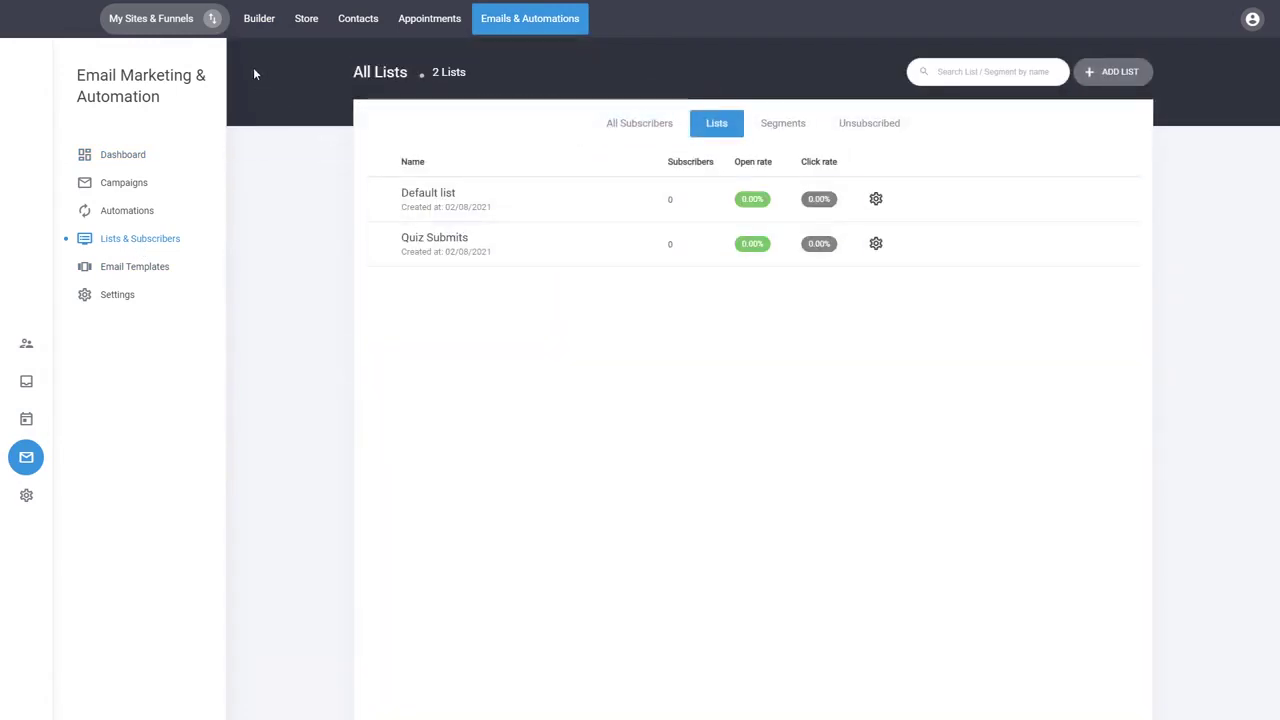
Return to the quiz page in the builder and review the tags assigned to the result rule for score 2
{"action": "left_click", "coordinate": [257, 25]}
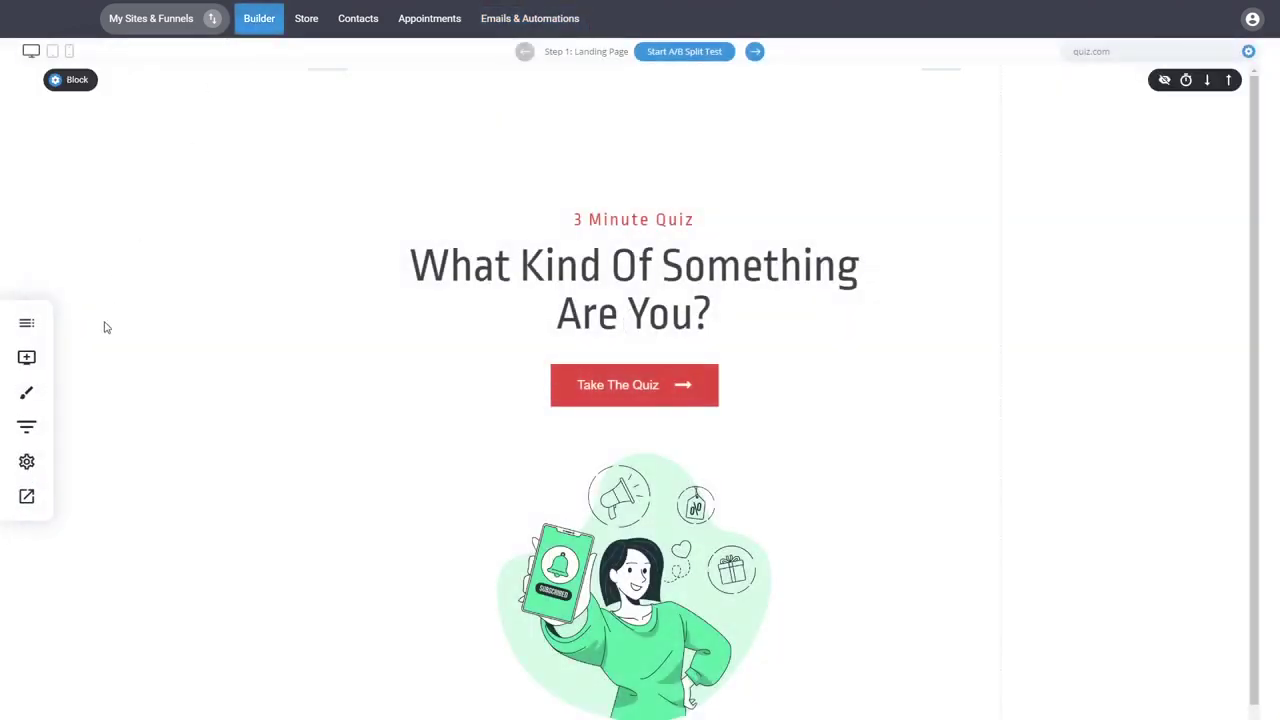
{"action": "left_click", "coordinate": [755, 51]}
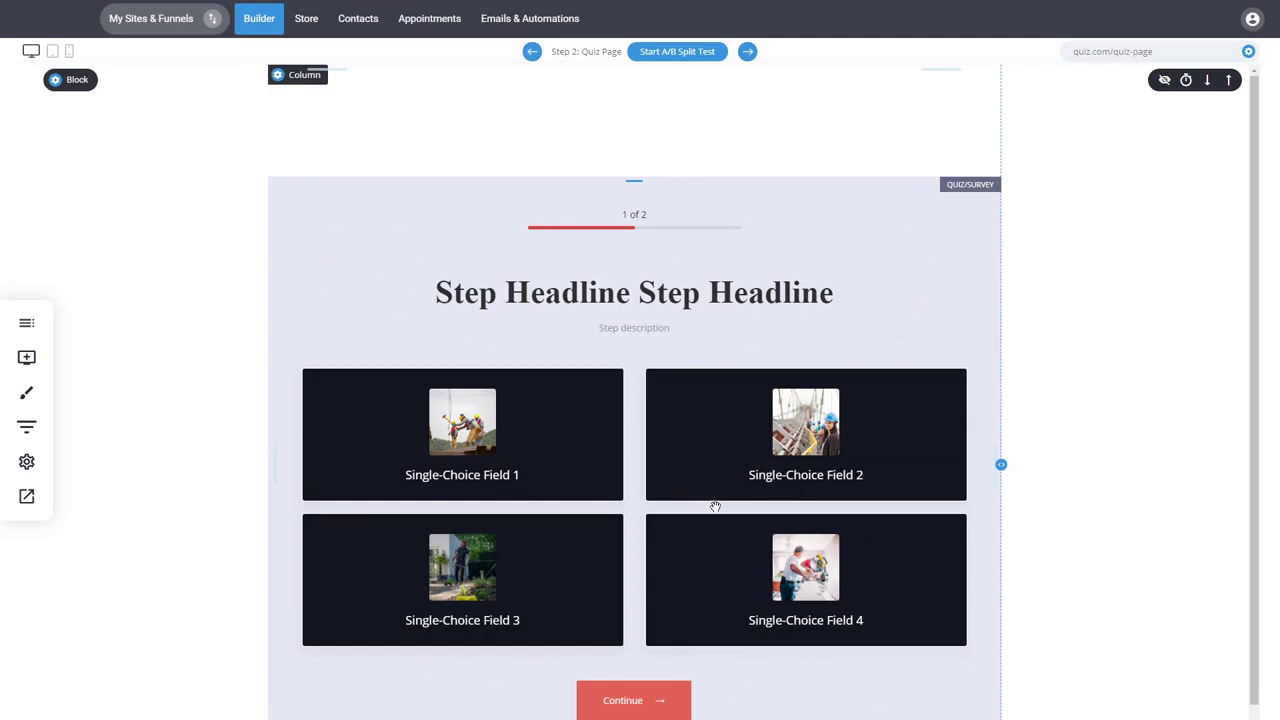
{"action": "left_click", "coordinate": [660, 456]}
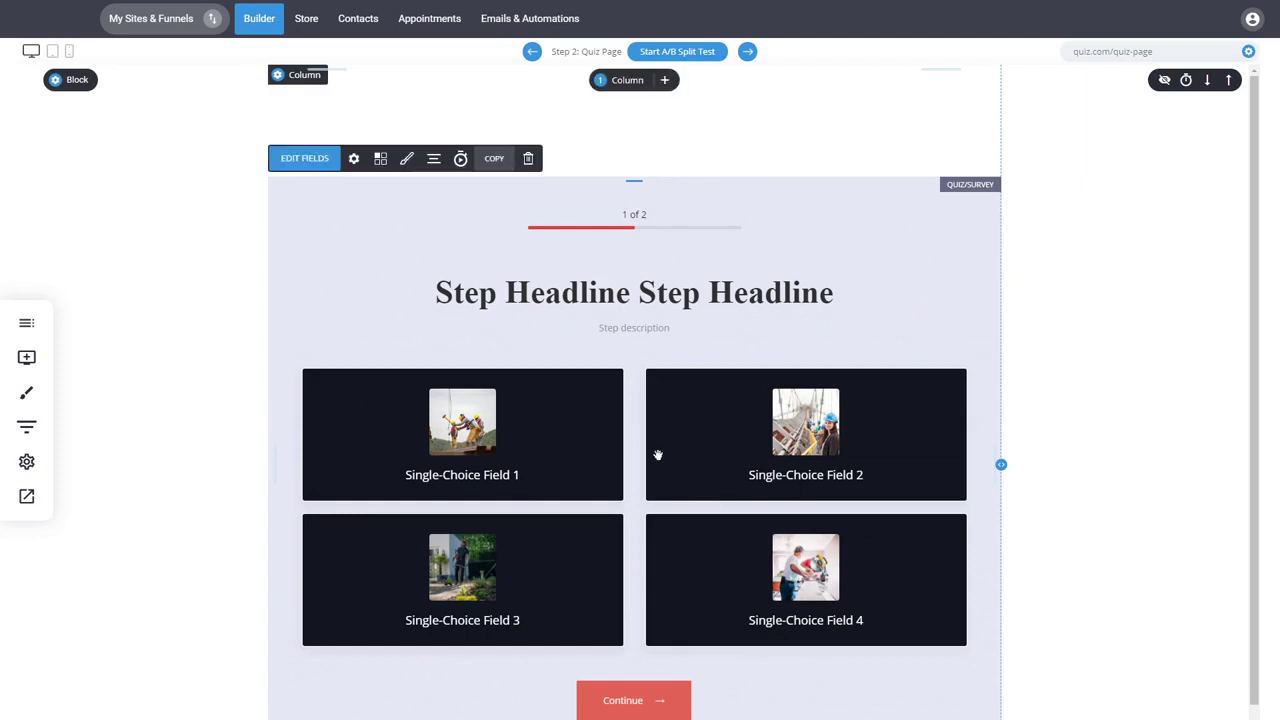
{"action": "left_click", "coordinate": [380, 161]}
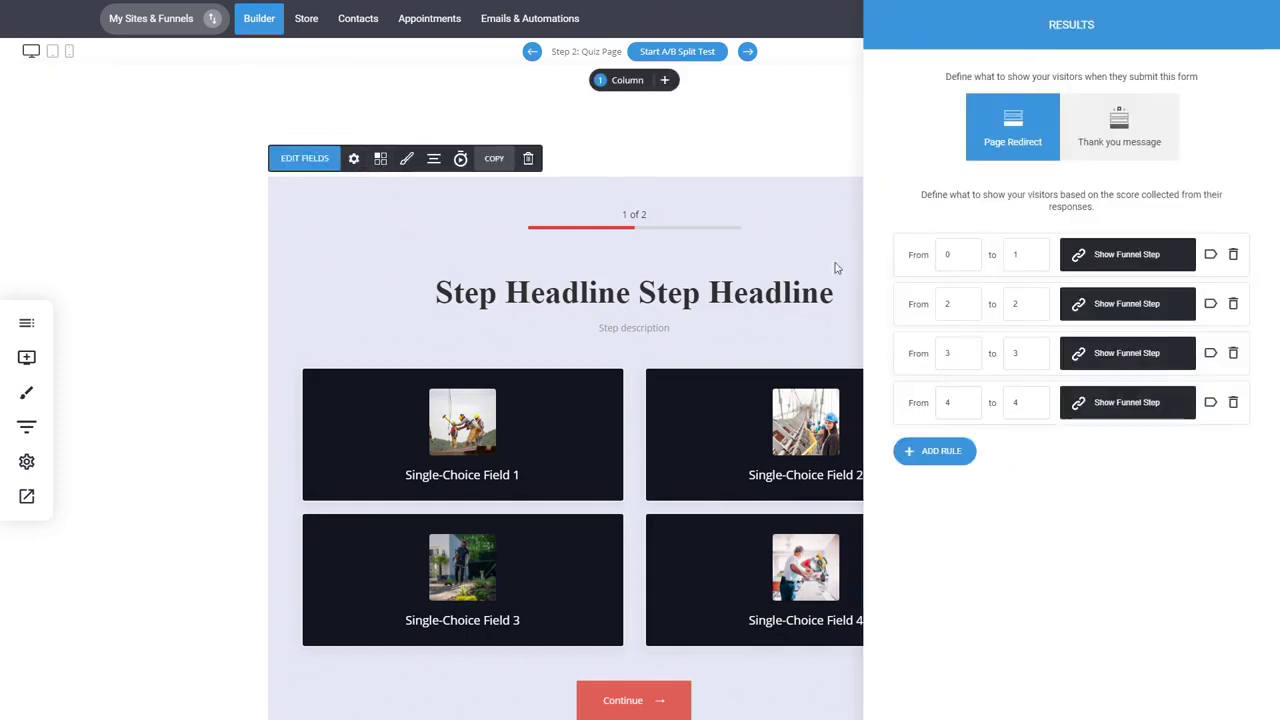
{"action": "left_click", "coordinate": [1212, 305]}
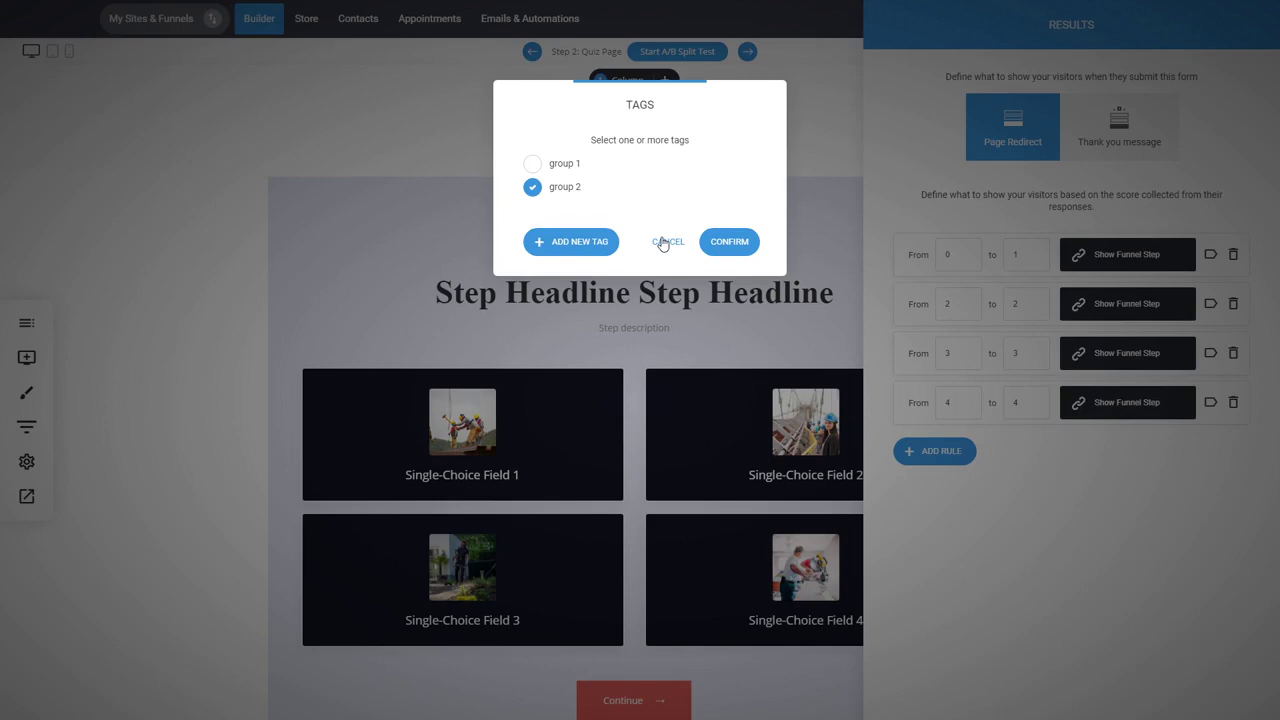
{"action": "left_click", "coordinate": [661, 244]}
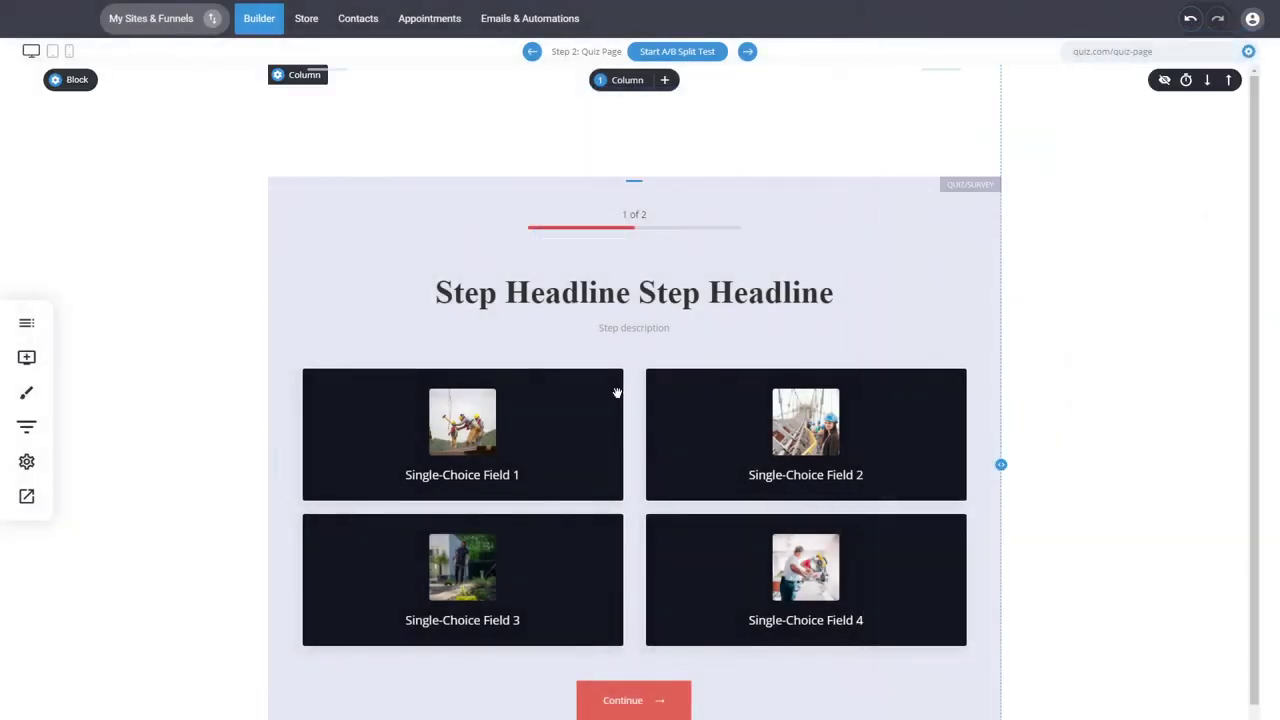
Turn on adding a tag when Single-Choice Field 1 is selected in the quiz's Step 1
{"action": "left_click", "coordinate": [320, 164]}
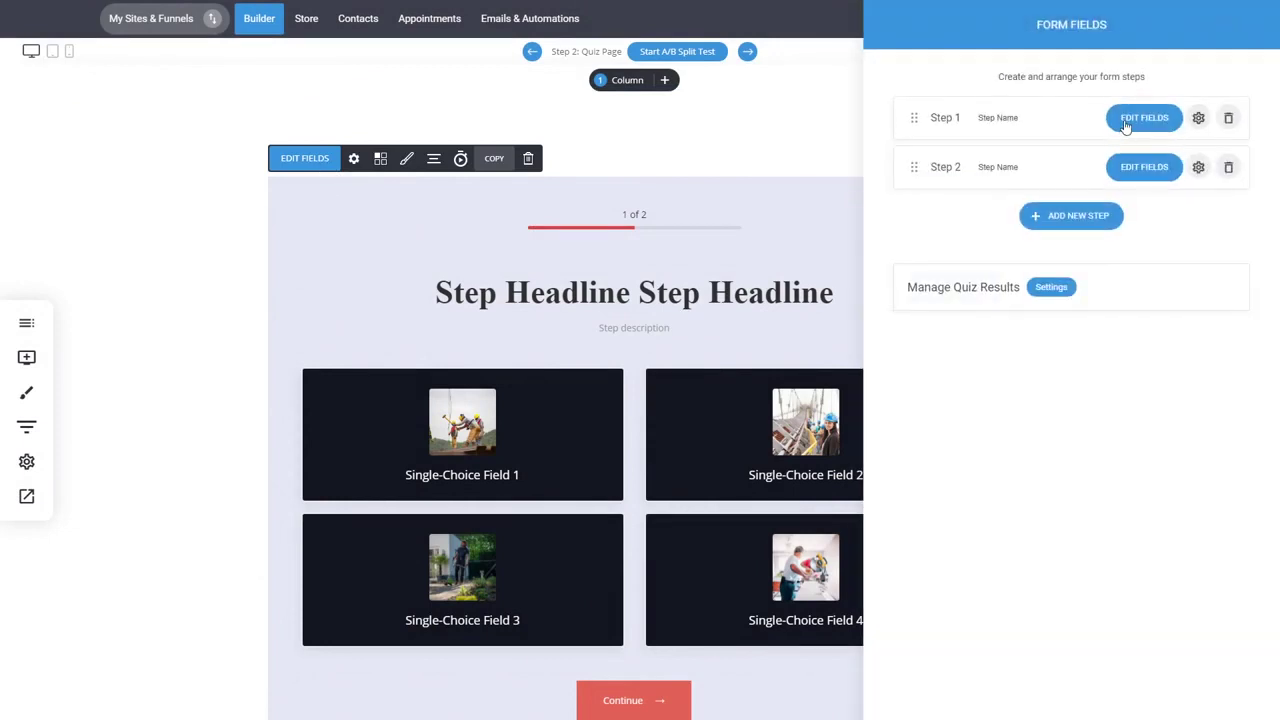
{"action": "left_click", "coordinate": [1140, 118]}
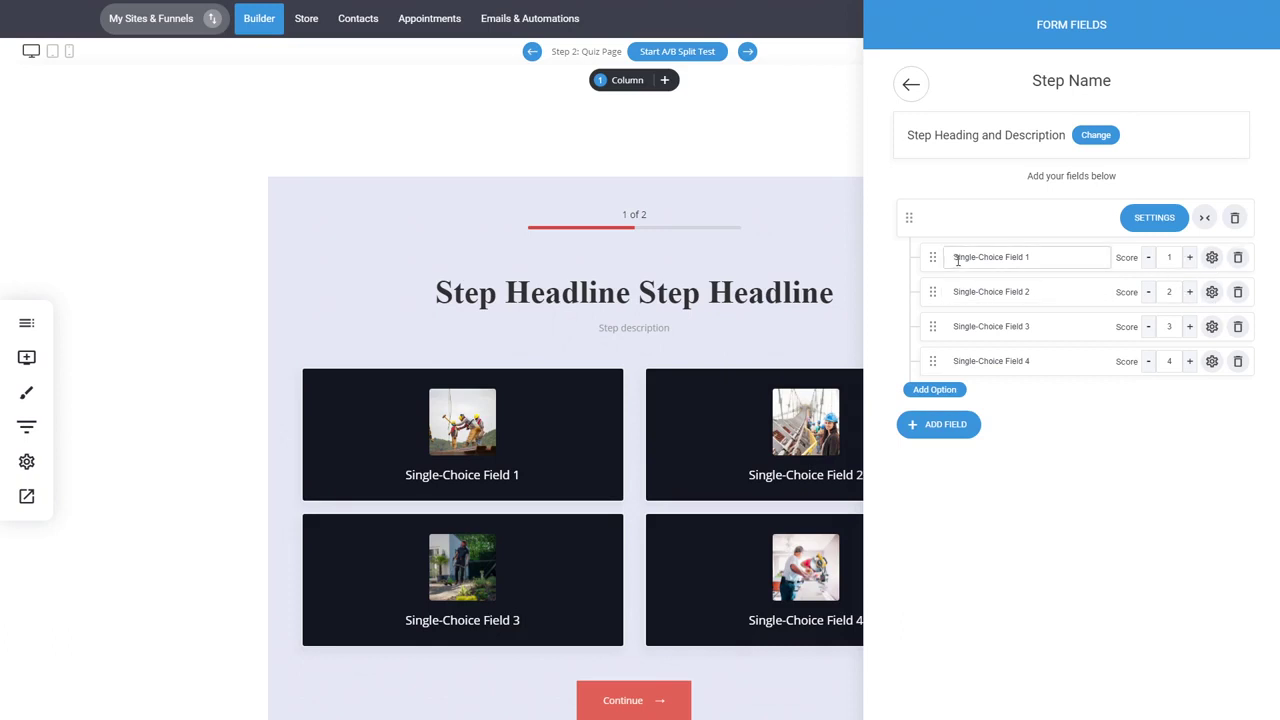
{"action": "left_click", "coordinate": [1212, 257]}
{"action": "left_click", "coordinate": [1136, 436]}
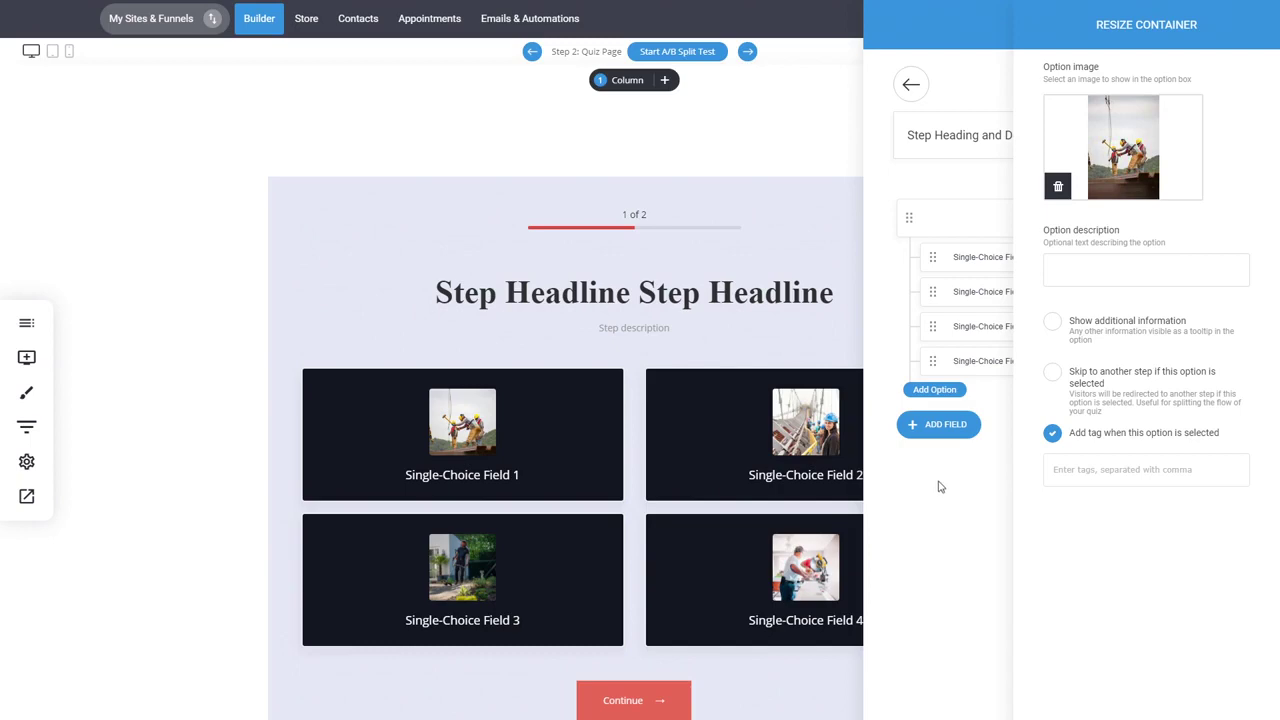
{"action": "left_click", "coordinate": [595, 388]}
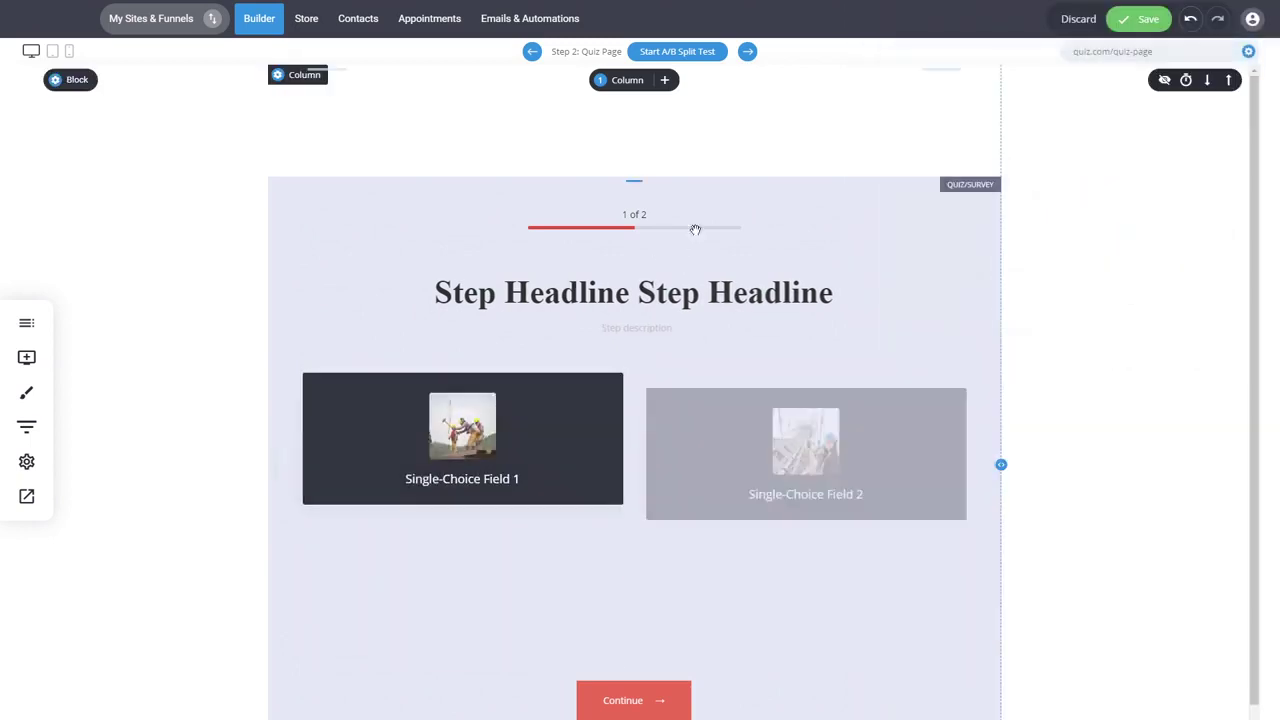
Go to the email automations and create a new automation flow
{"action": "left_click", "coordinate": [529, 18]}
{"action": "left_click", "coordinate": [595, 336]}
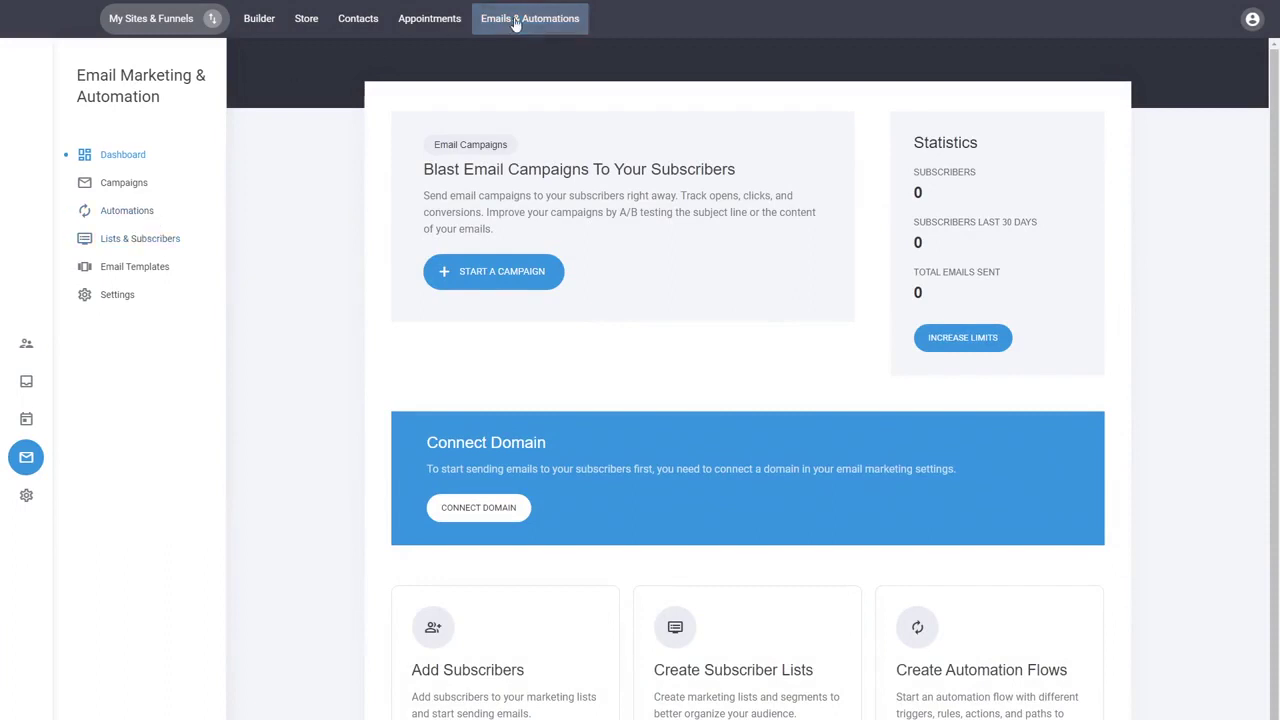
{"action": "left_click", "coordinate": [130, 212]}
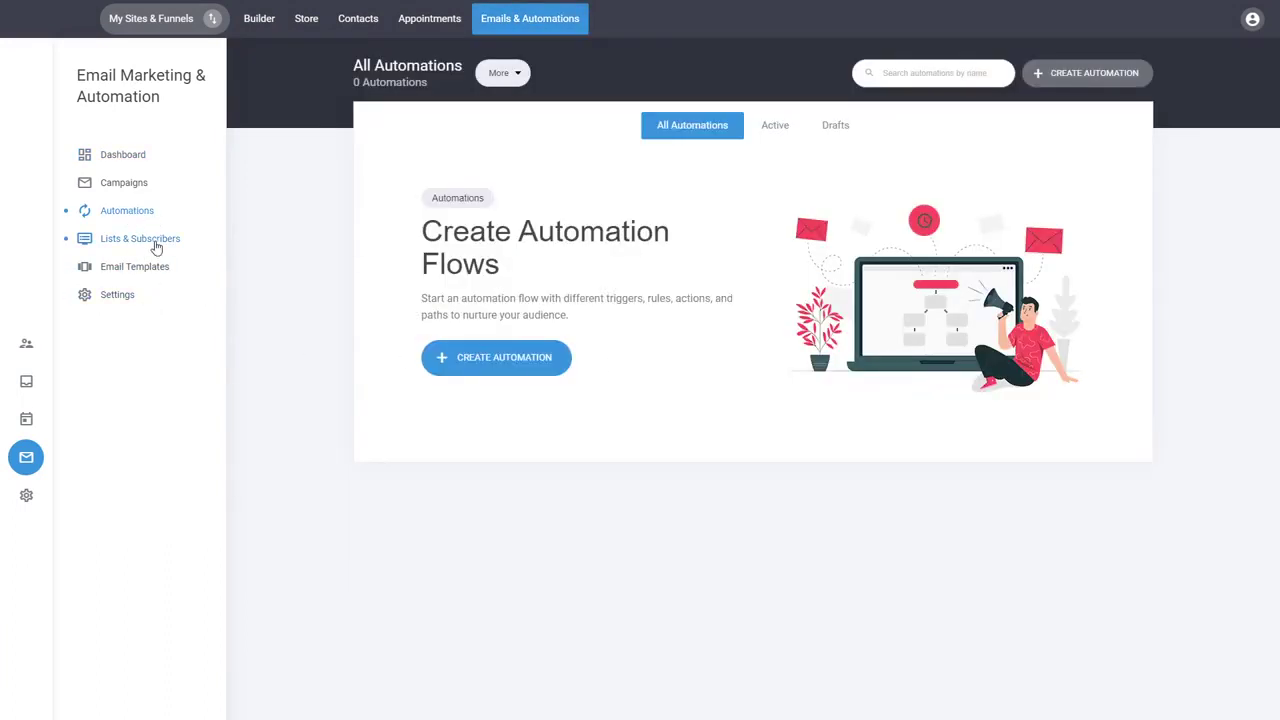
{"action": "left_click", "coordinate": [156, 244]}
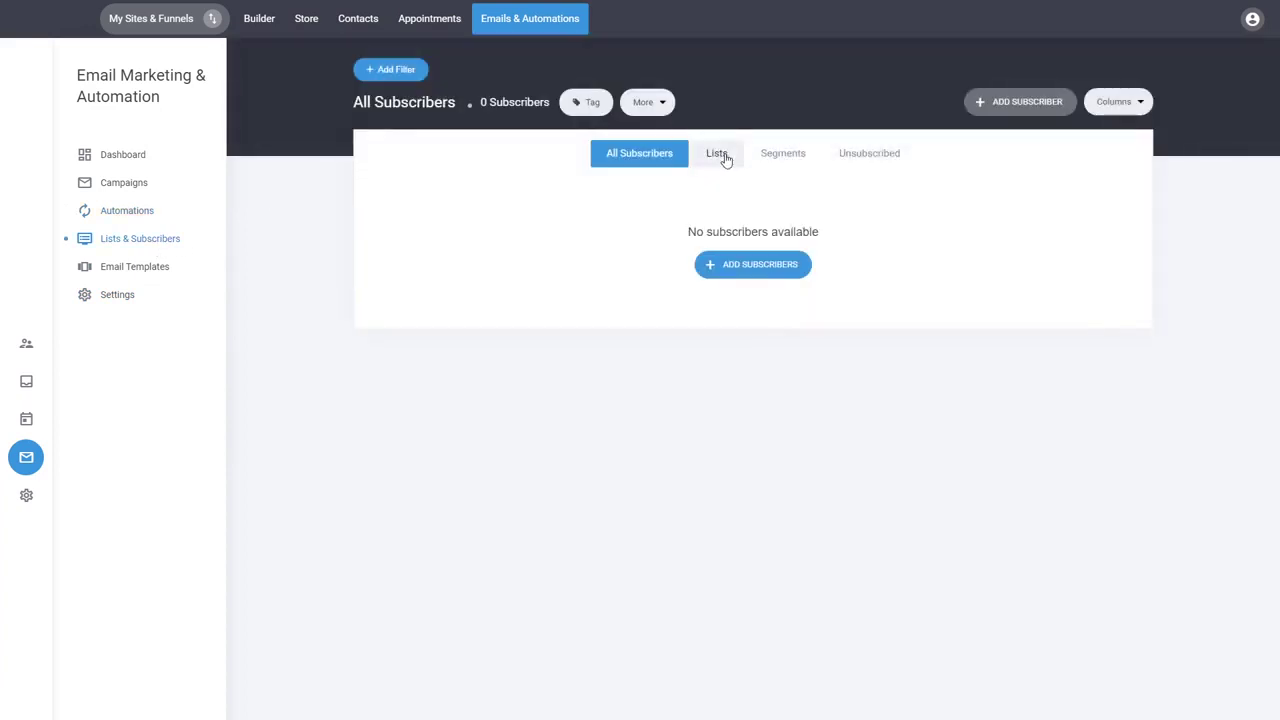
{"action": "left_click", "coordinate": [129, 211]}
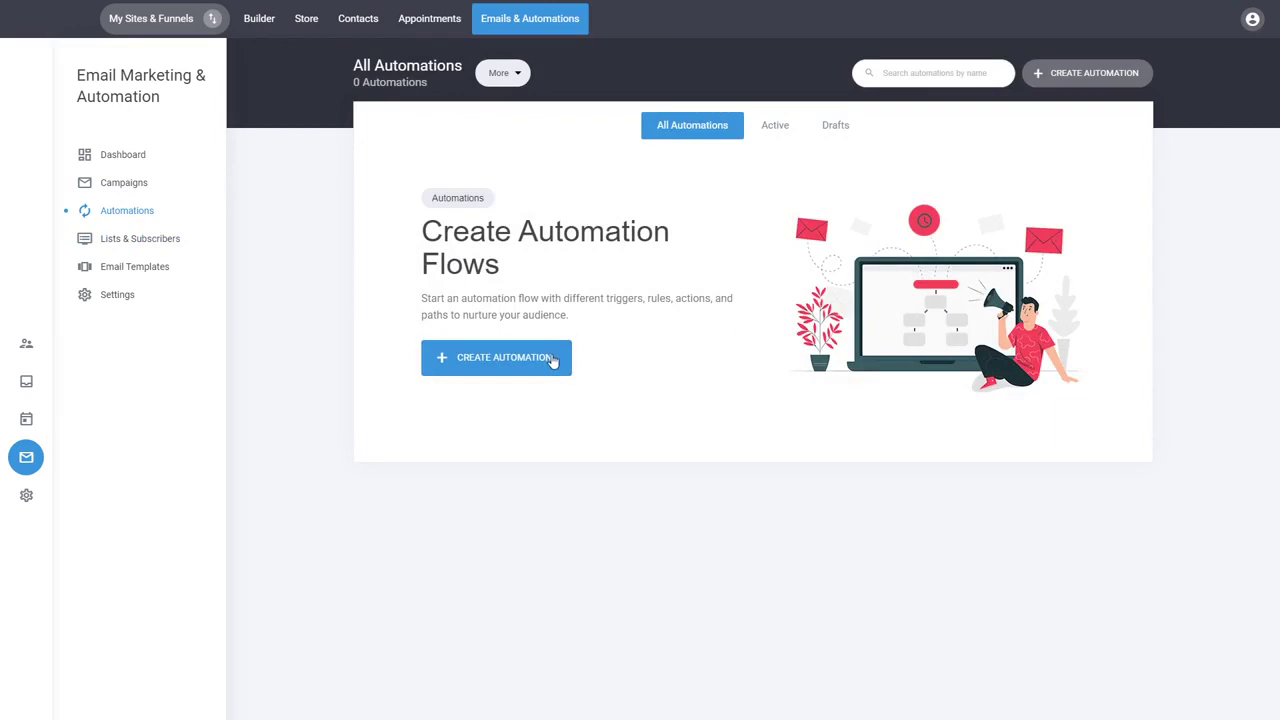
{"action": "left_click", "coordinate": [550, 360]}
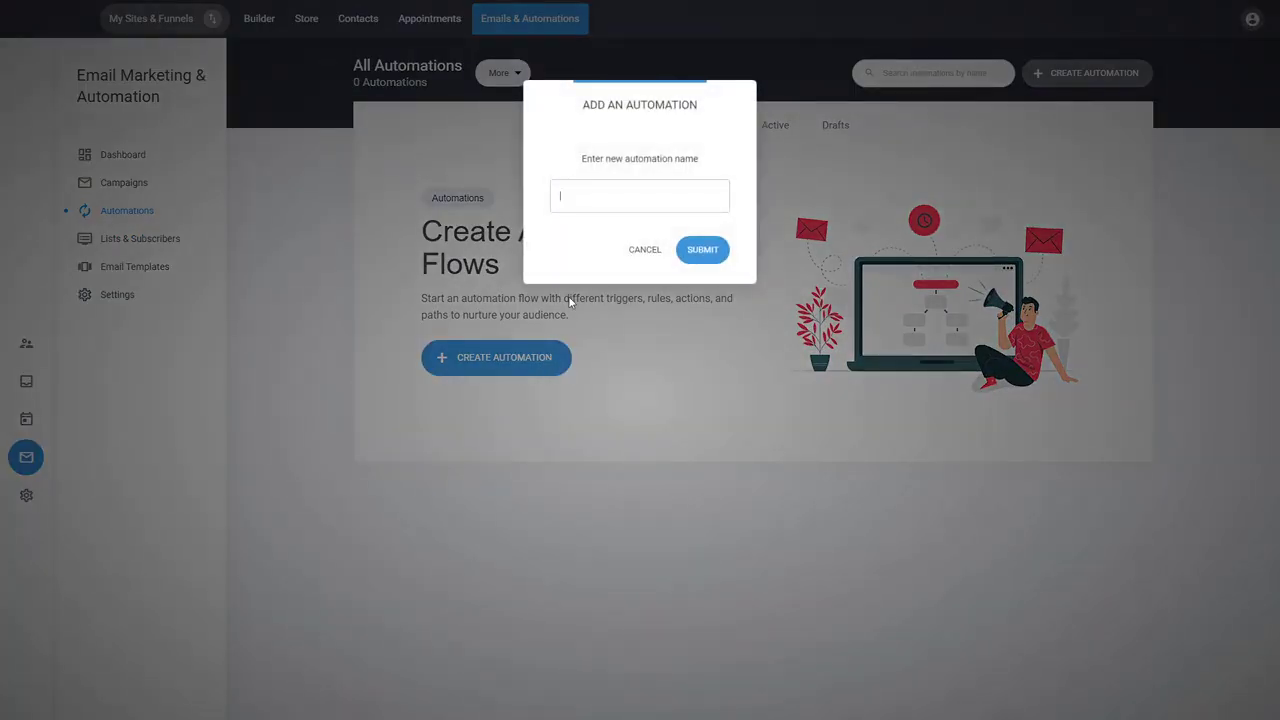
{"action": "left_click", "coordinate": [703, 249]}
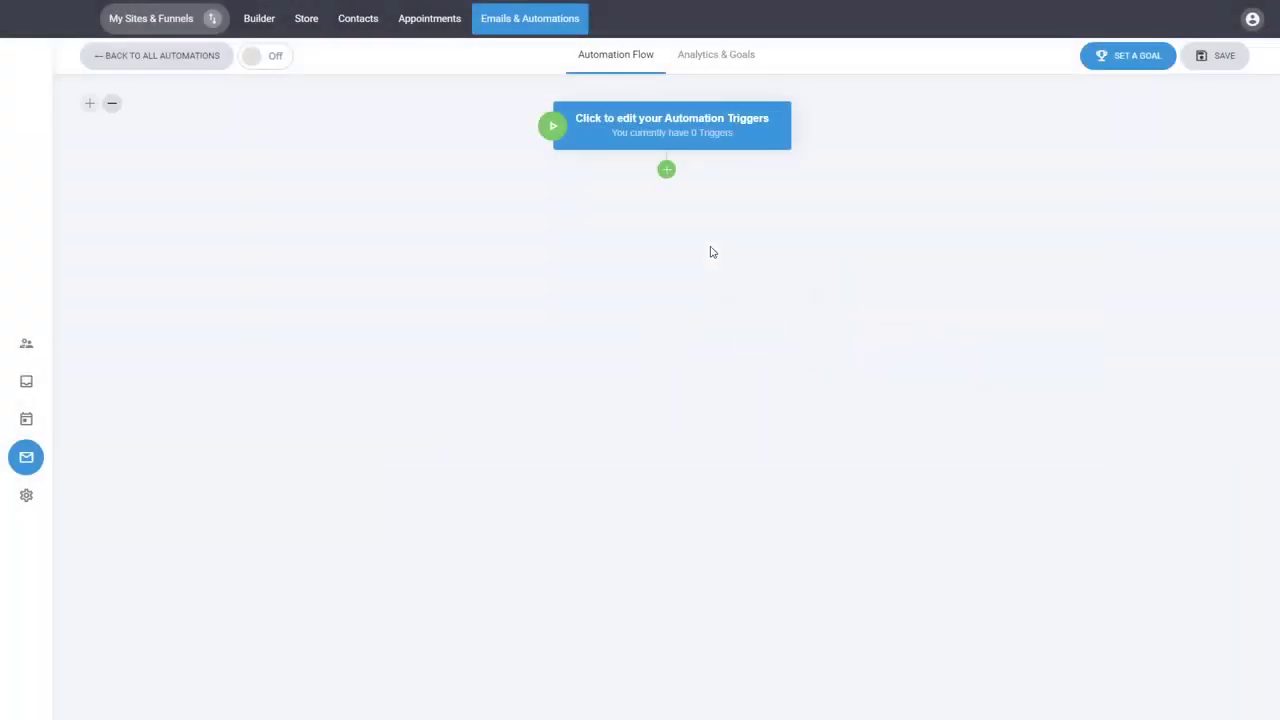
Add a trigger that starts the automation when the tag group 2 is added to a subscriber
{"action": "left_click", "coordinate": [680, 136]}
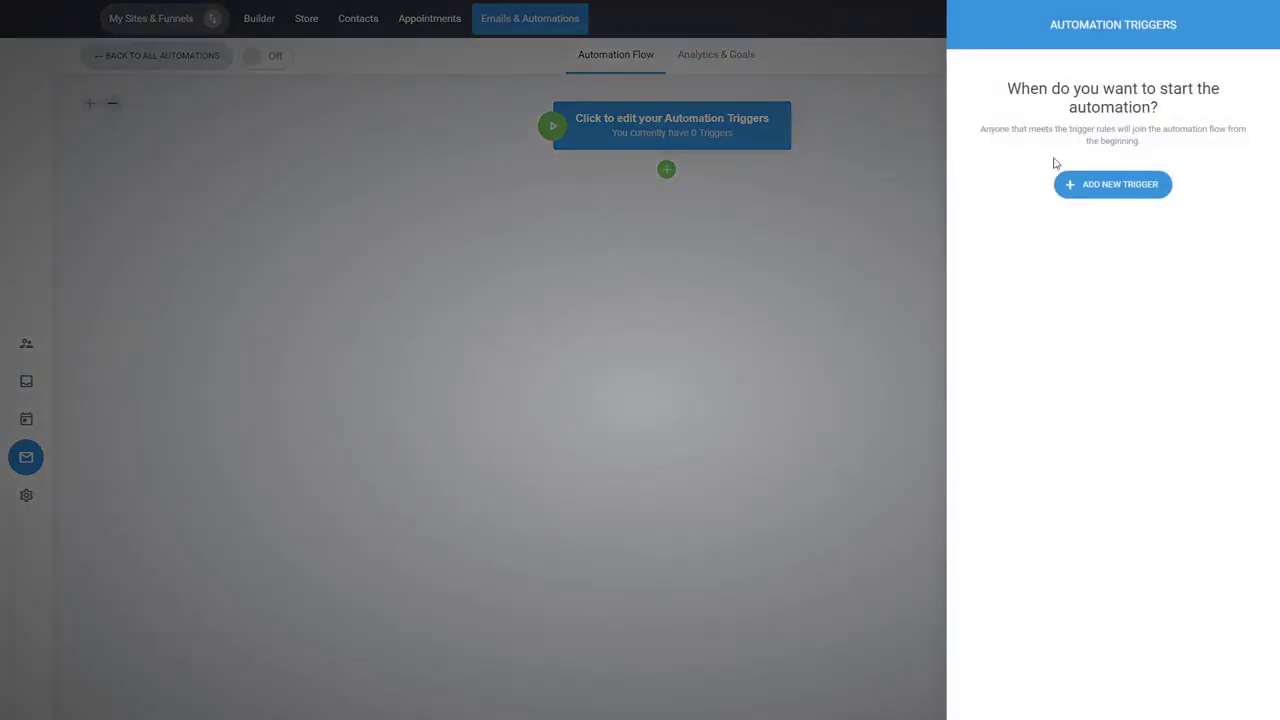
{"action": "left_click", "coordinate": [1134, 193]}
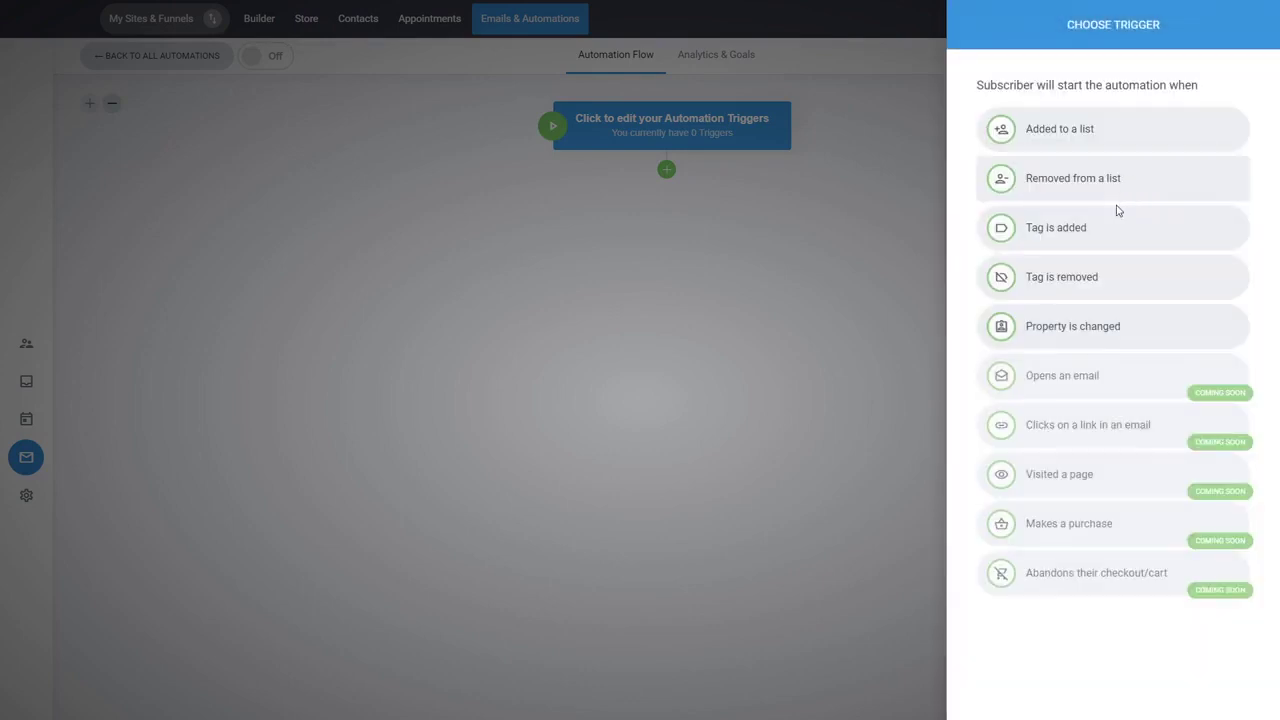
{"action": "left_click", "coordinate": [1071, 229]}
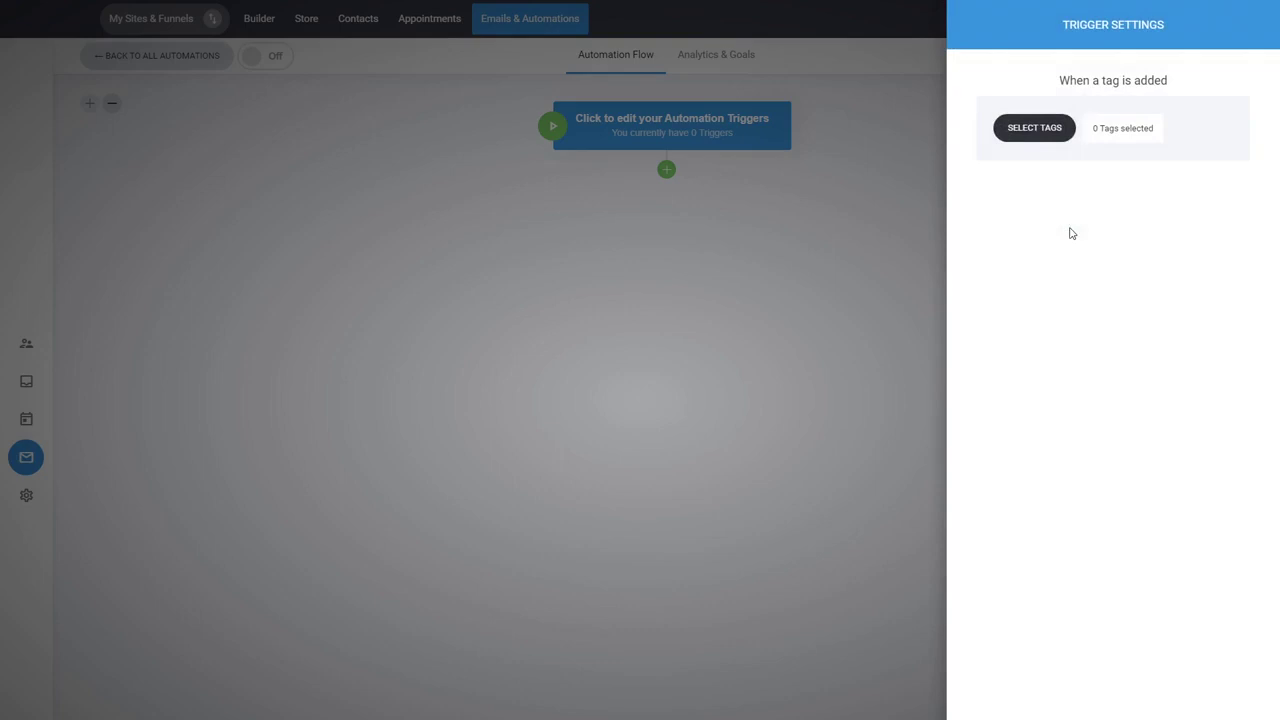
{"action": "left_click", "coordinate": [1038, 133]}
{"action": "left_click", "coordinate": [566, 190]}
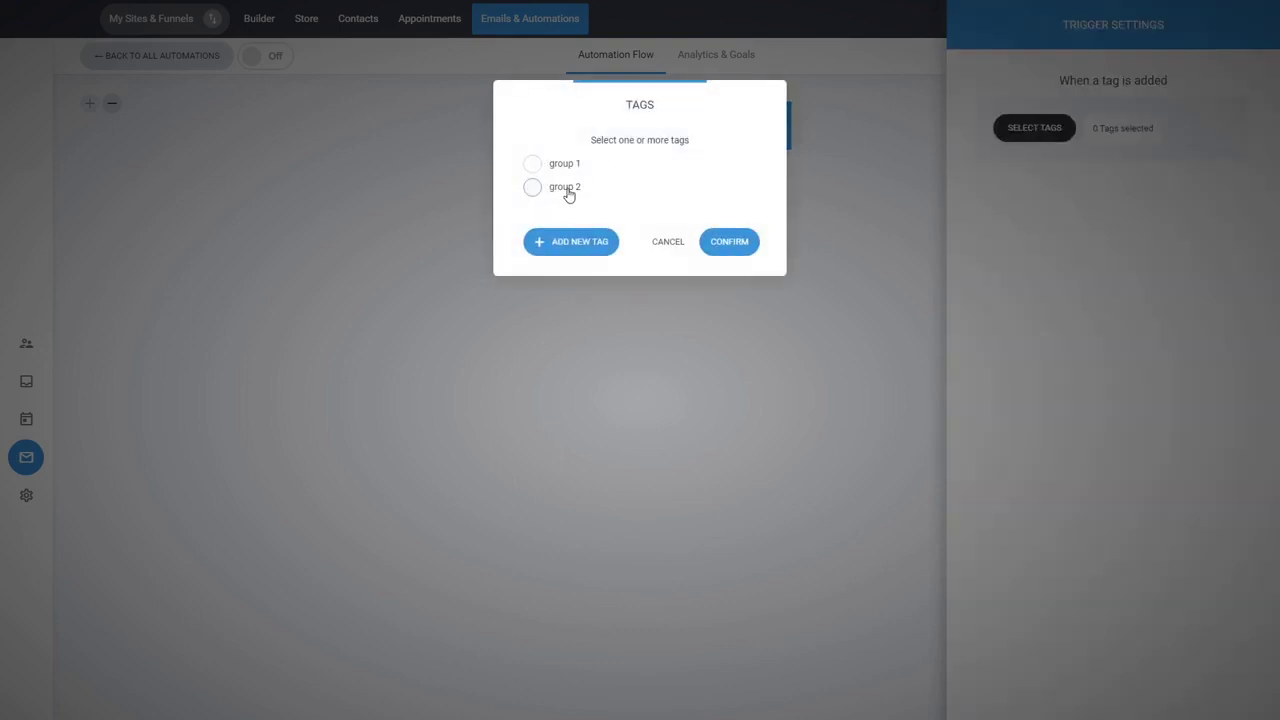
{"action": "left_click", "coordinate": [727, 243]}
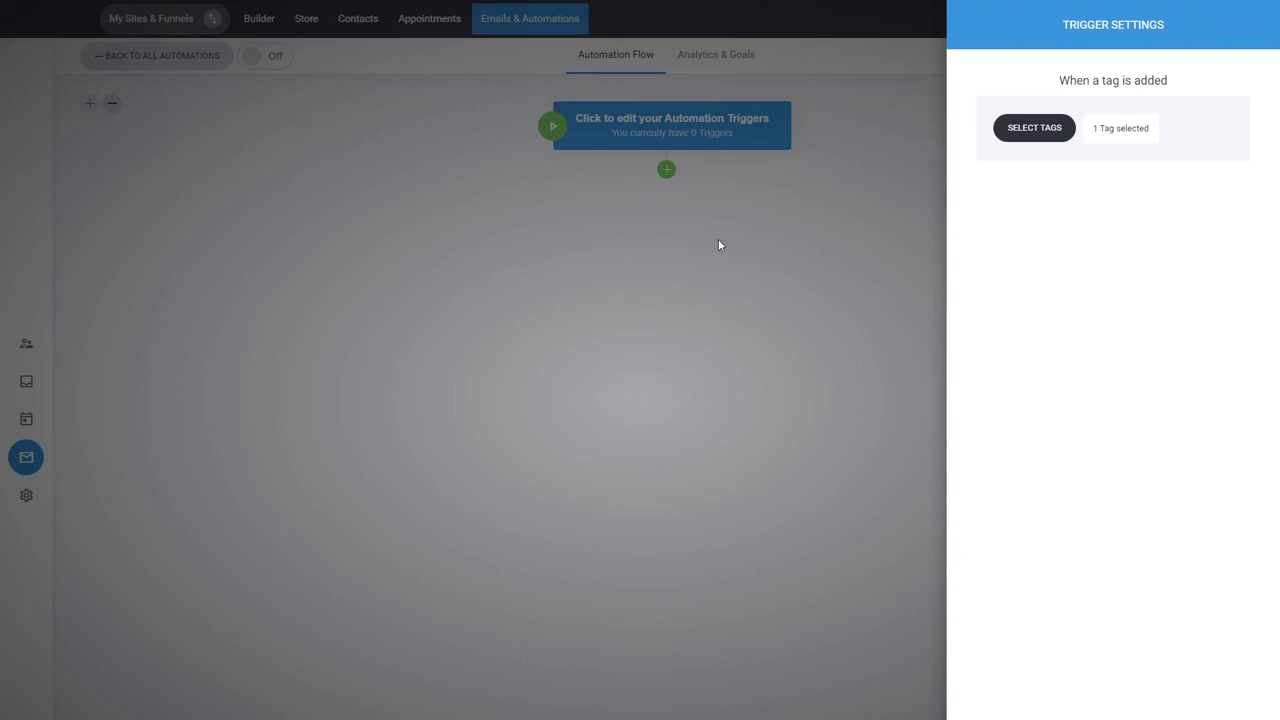
{"action": "left_click", "coordinate": [718, 241]}
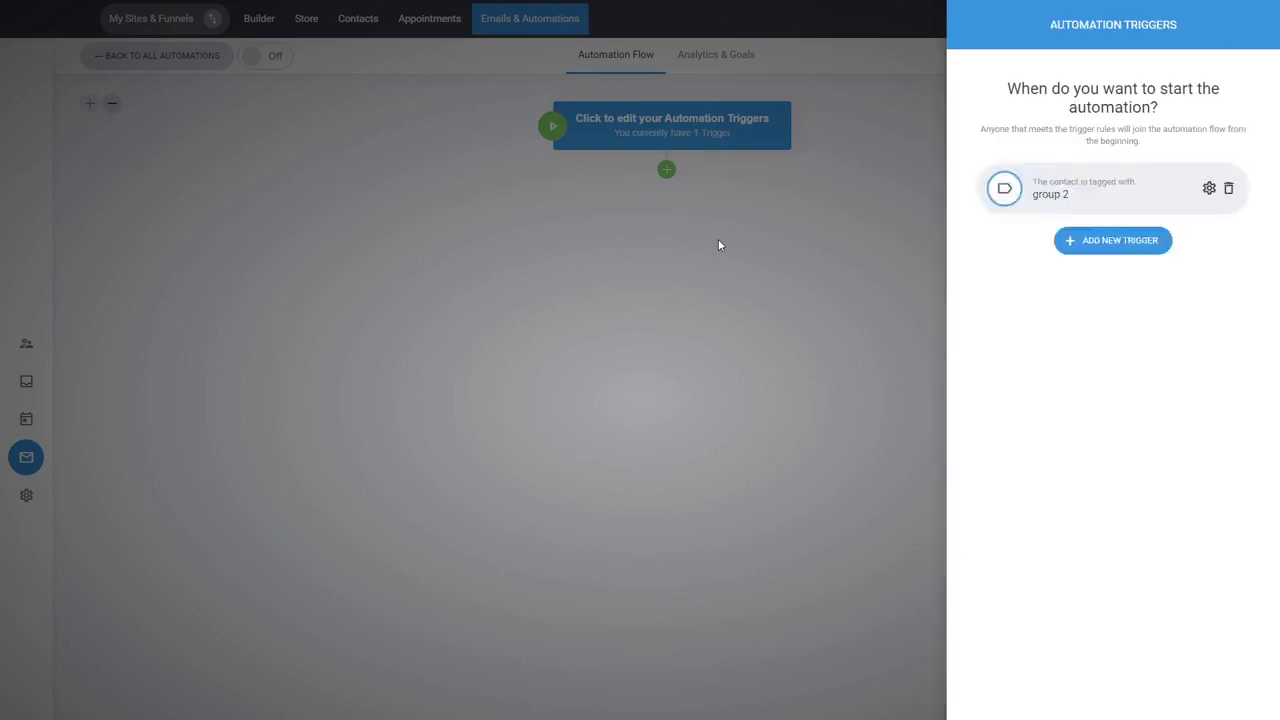
Close the trigger settings and add a delay of 5 minutes as the first action of the automation flow
{"action": "left_click", "coordinate": [718, 241]}
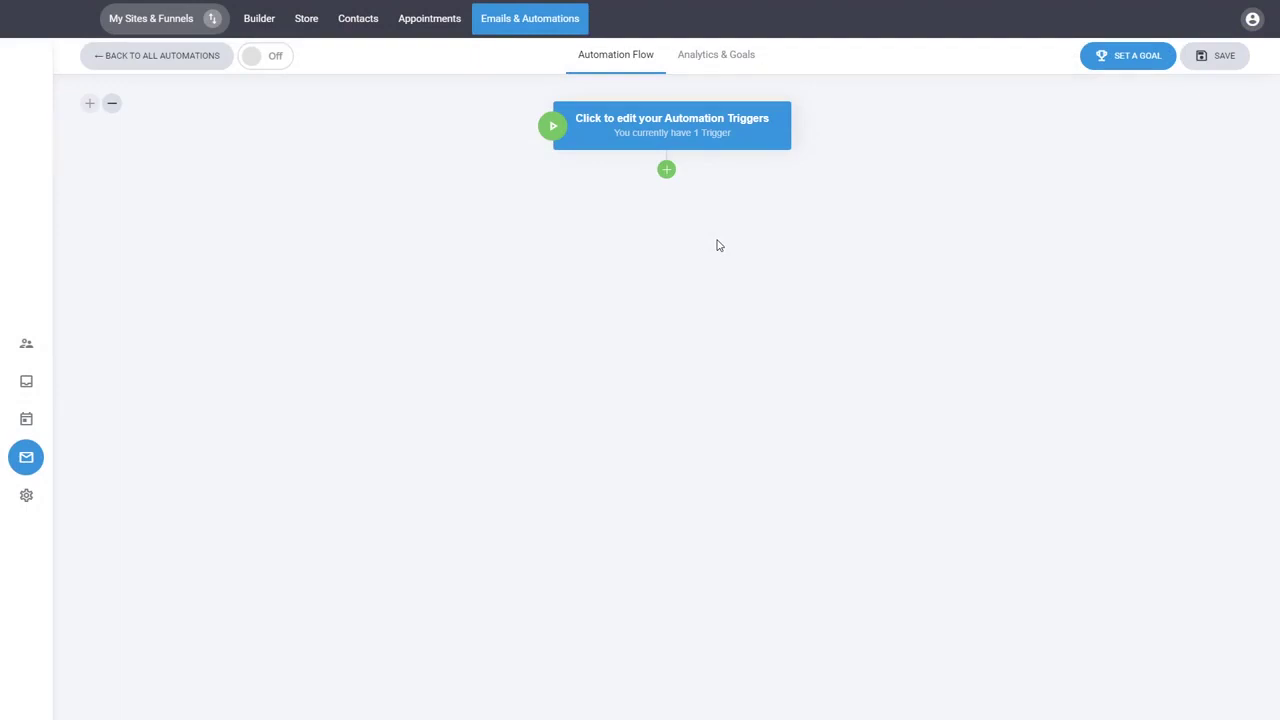
{"action": "left_click", "coordinate": [666, 171]}
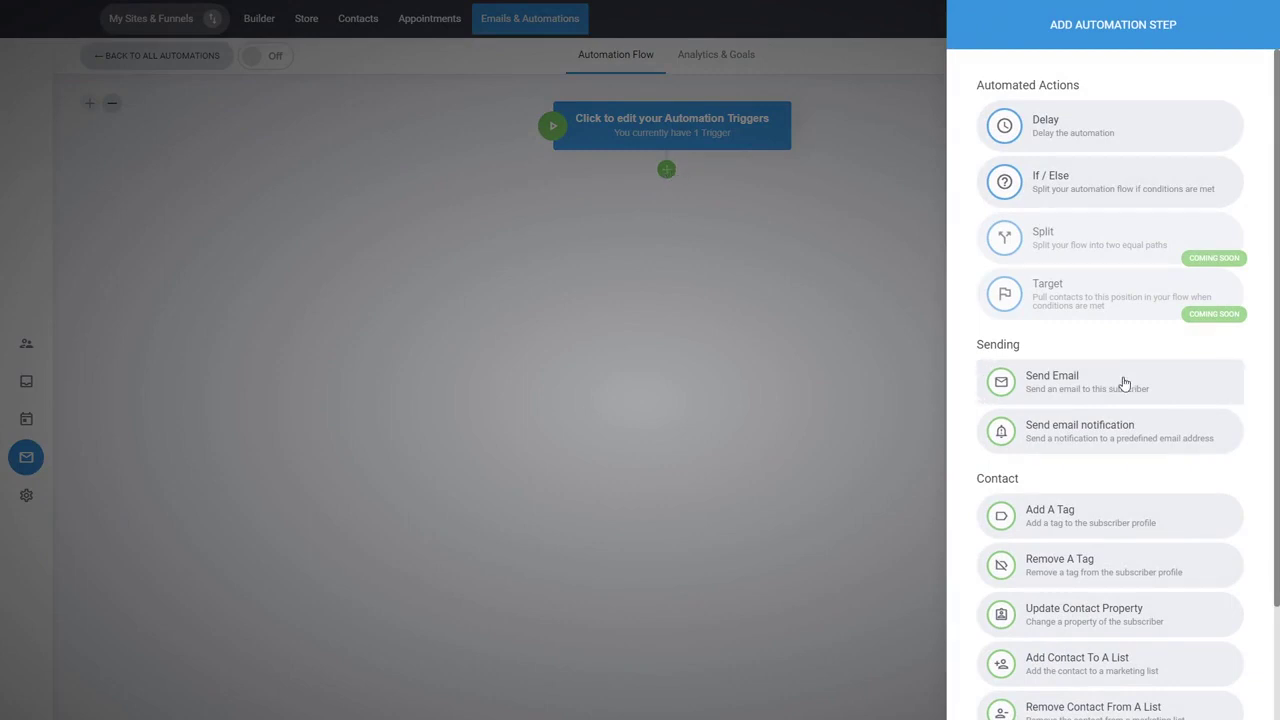
{"action": "left_click", "coordinate": [1085, 135]}
{"action": "left_click", "coordinate": [1064, 133]}
{"action": "left_click", "coordinate": [1057, 250]}
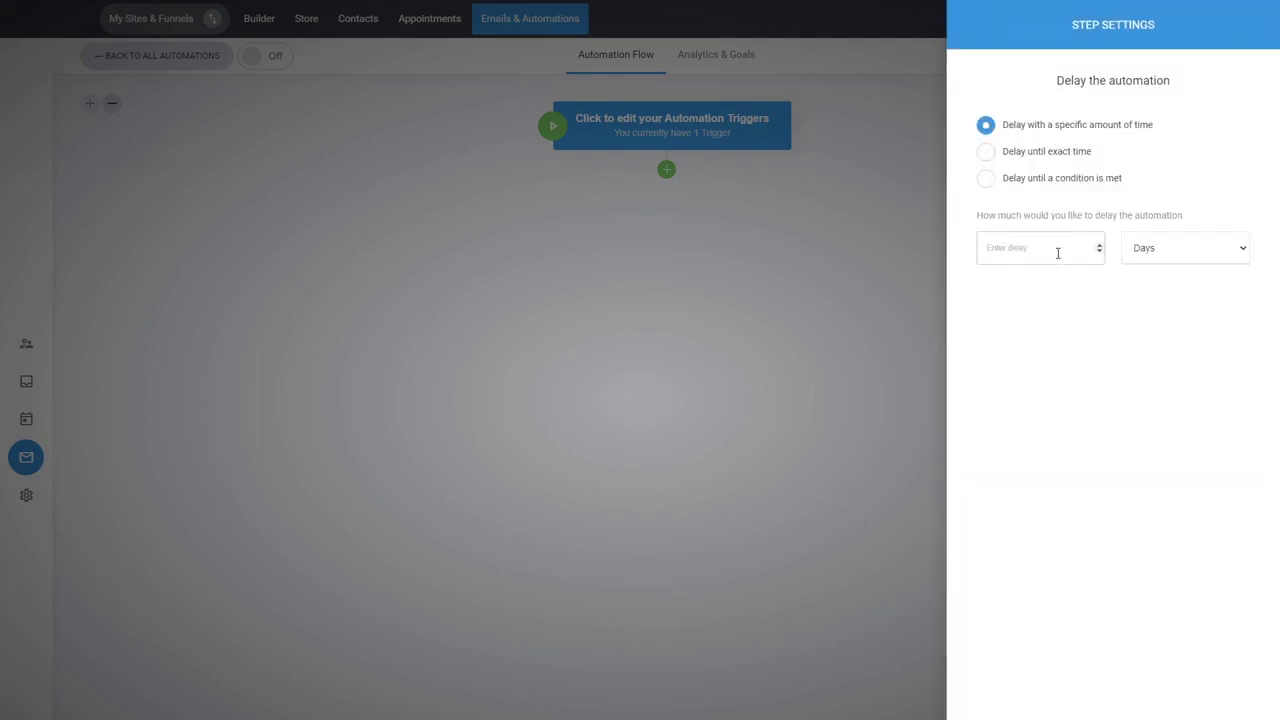
{"action": "type", "text": "5"}
{"action": "left_click", "coordinate": [1151, 254]}
{"action": "left_click", "coordinate": [1143, 298]}
{"action": "left_click", "coordinate": [847, 290]}
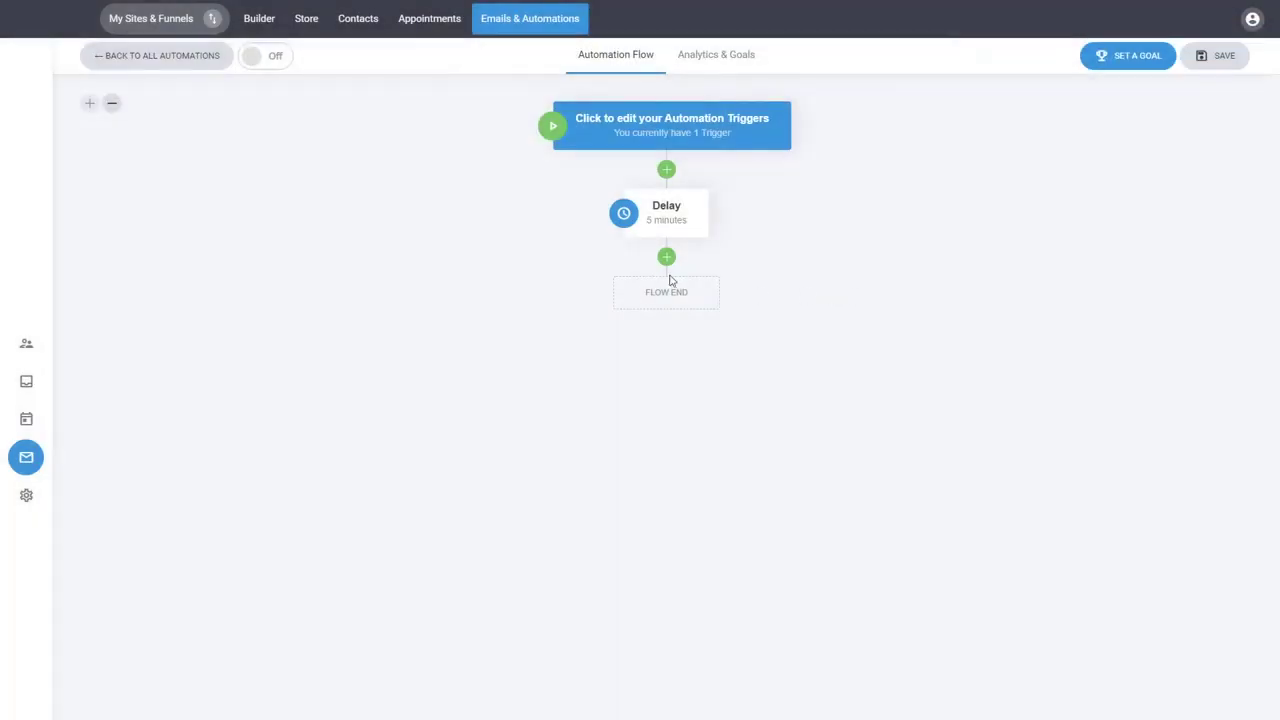
Add a Send Email action after the 5-minute delay and start its design from the "Catchy Headline To Inspire Action" template
{"action": "left_click", "coordinate": [666, 257]}
{"action": "left_click", "coordinate": [1068, 390]}
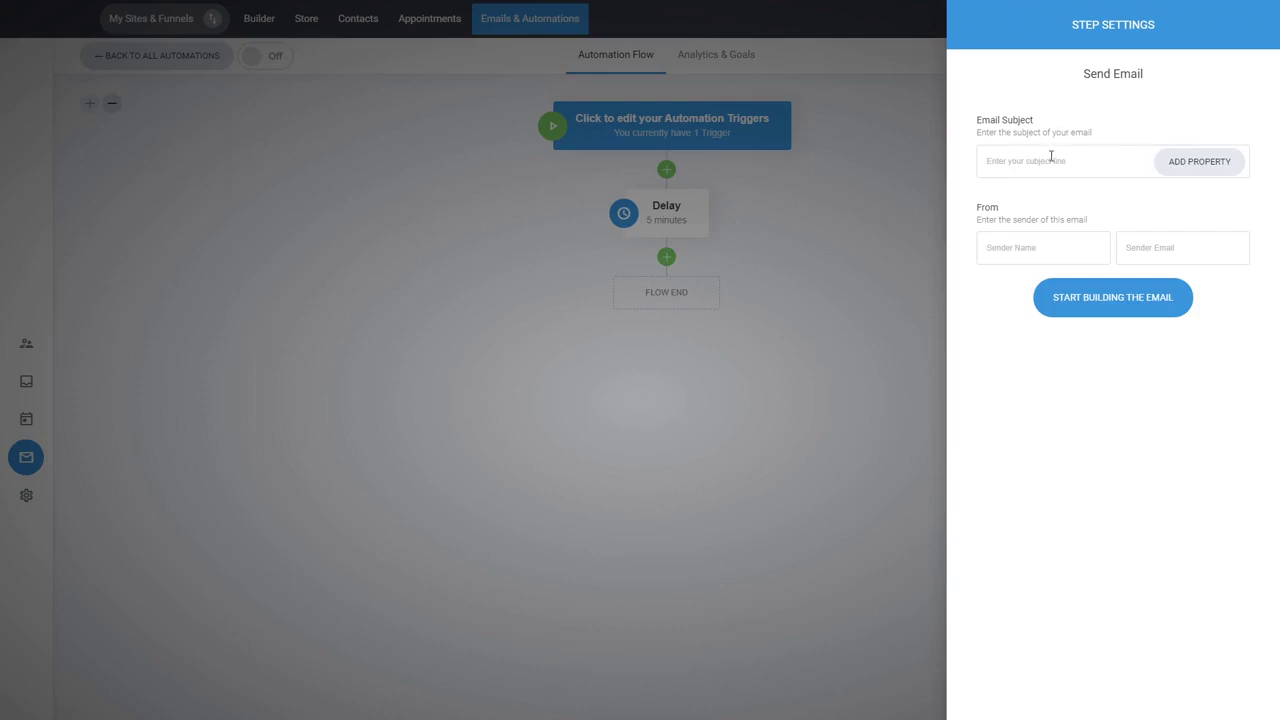
{"action": "left_click", "coordinate": [1092, 300]}
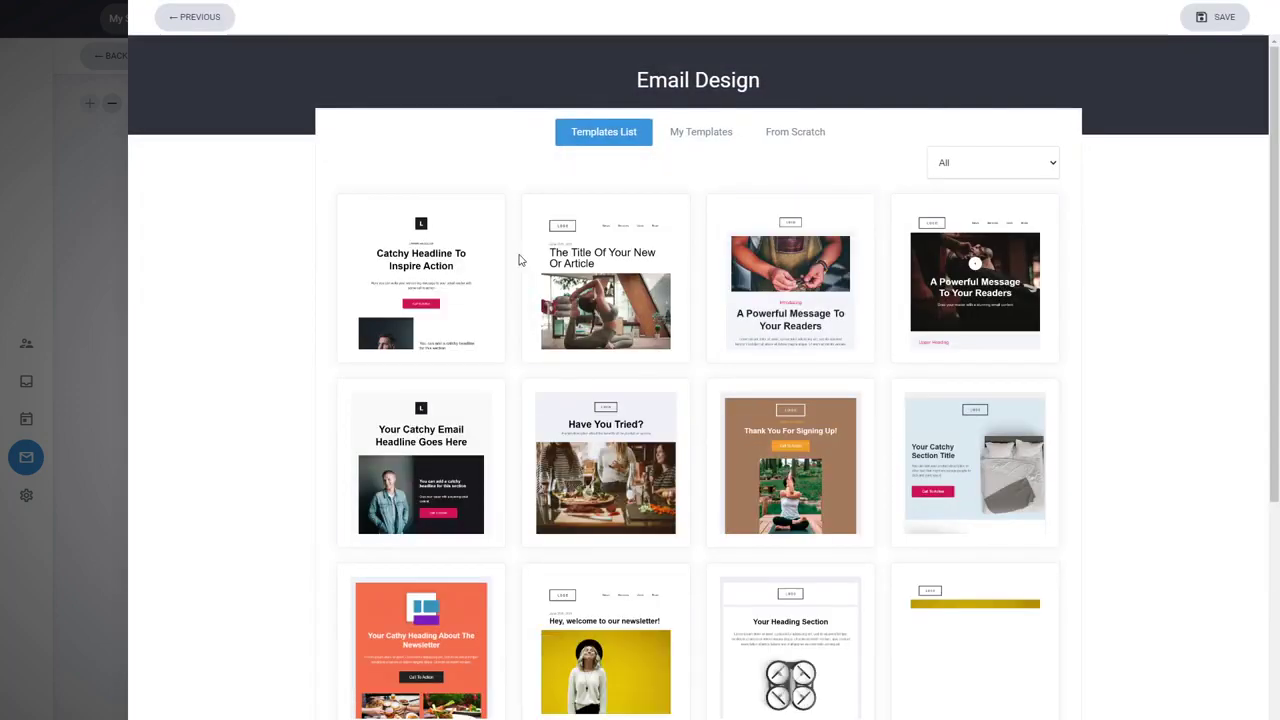
{"action": "left_click", "coordinate": [485, 268]}
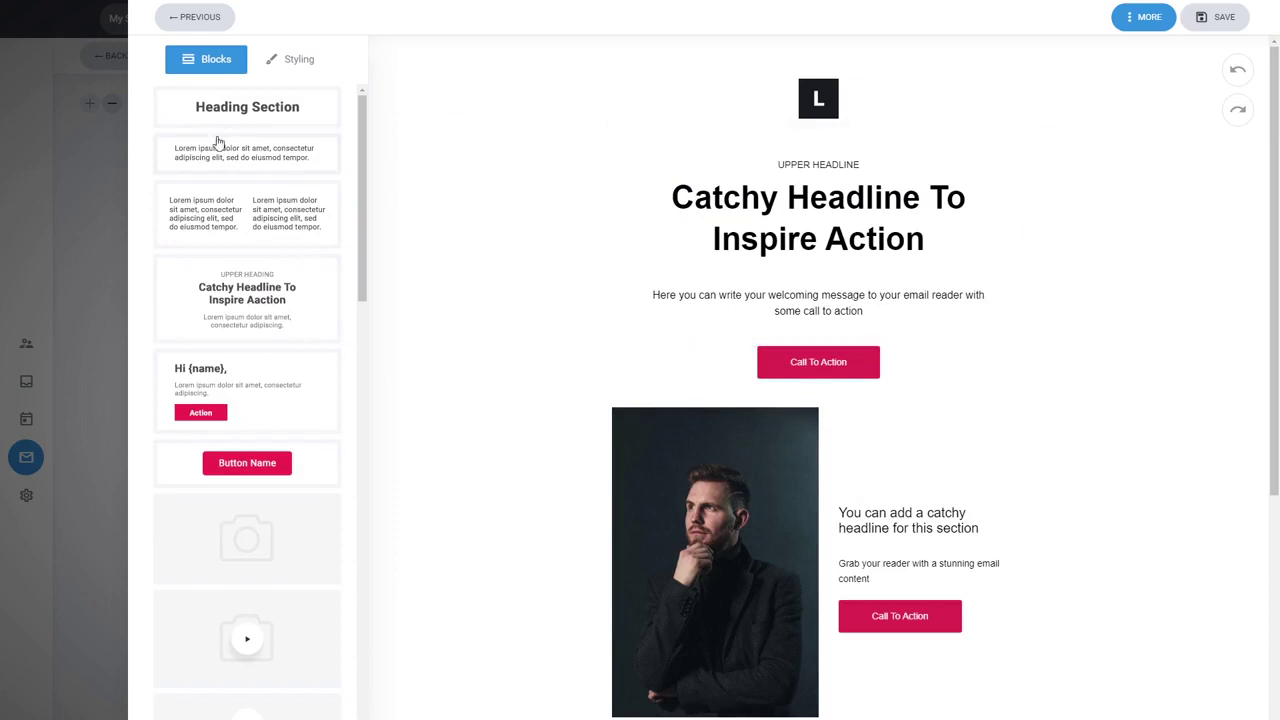
Switch the email to the E-Commerce template "Grab 50% Discount Only Now" and leave the email action without saving it
{"action": "left_click", "coordinate": [1138, 20]}
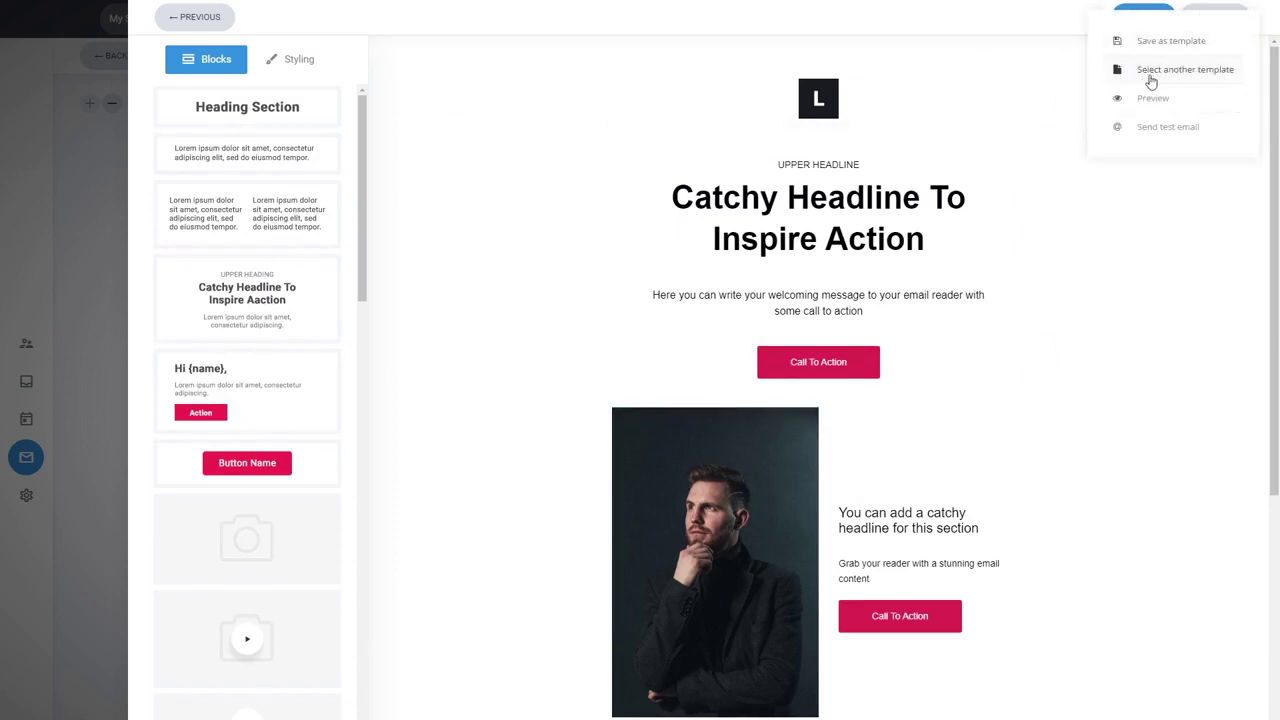
{"action": "left_click", "coordinate": [1145, 83]}
{"action": "left_click", "coordinate": [718, 334]}
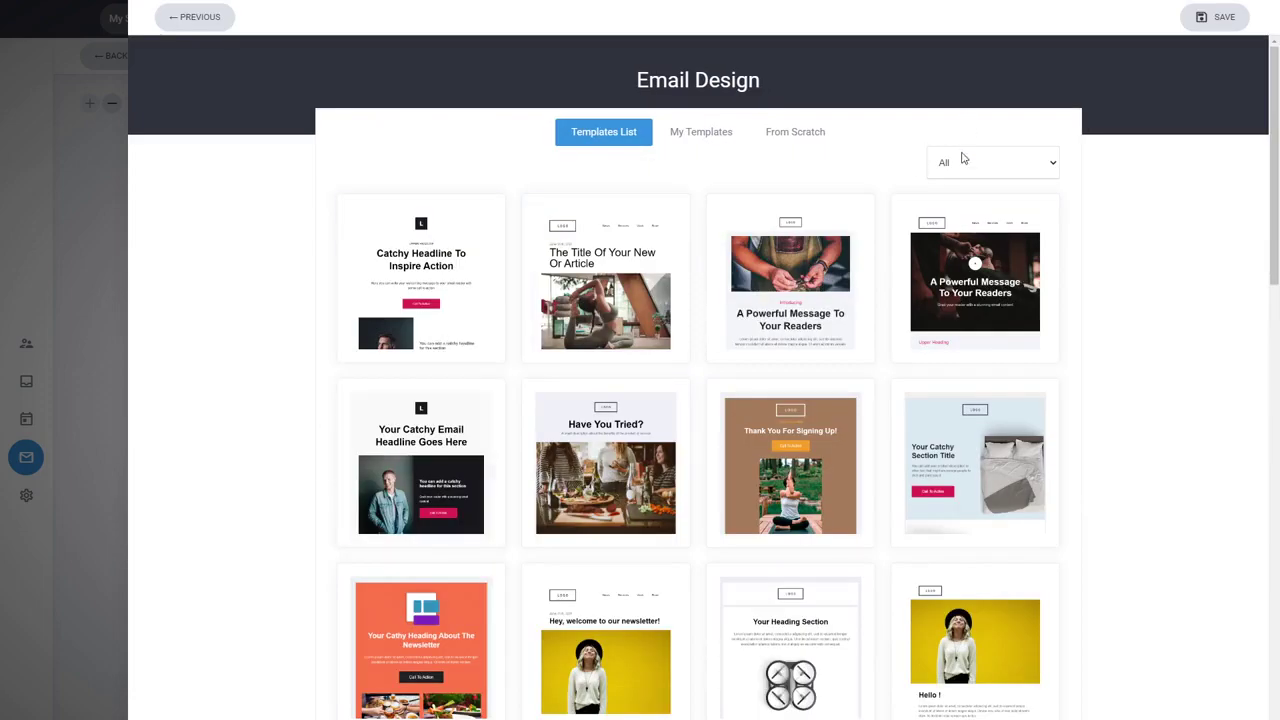
{"action": "left_click", "coordinate": [962, 160]}
{"action": "left_click", "coordinate": [960, 215]}
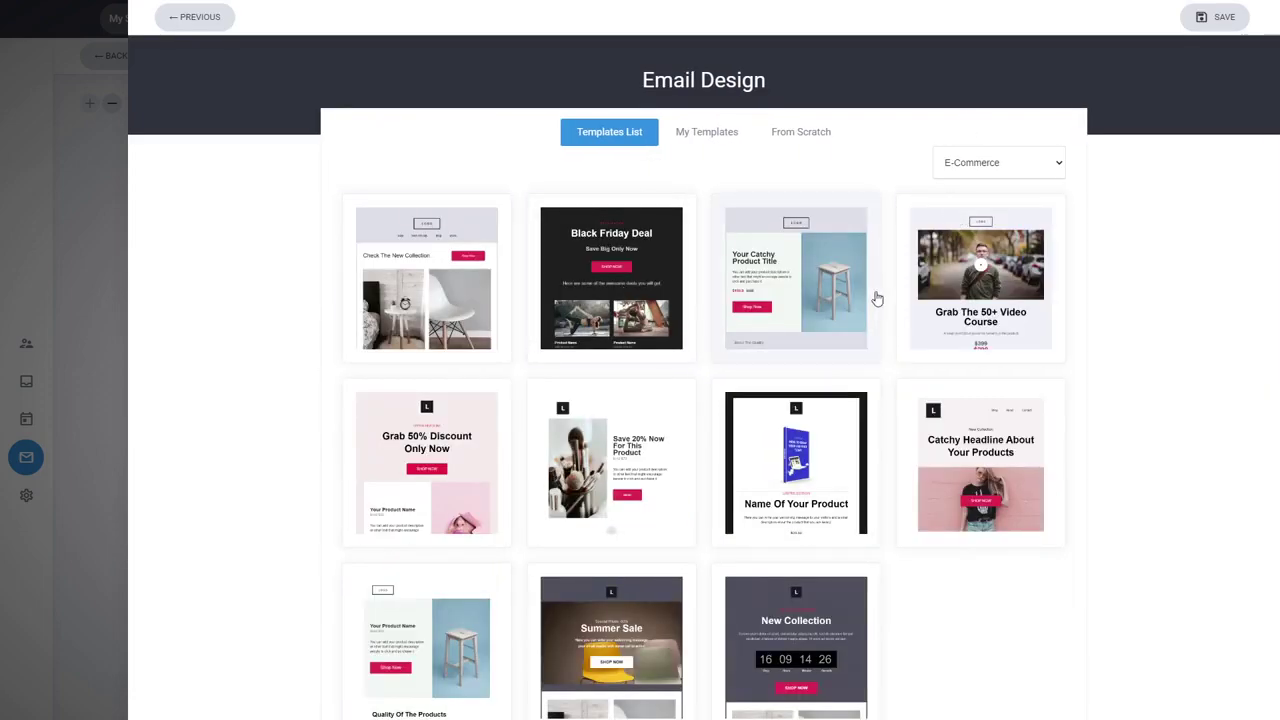
{"action": "left_click", "coordinate": [455, 463]}
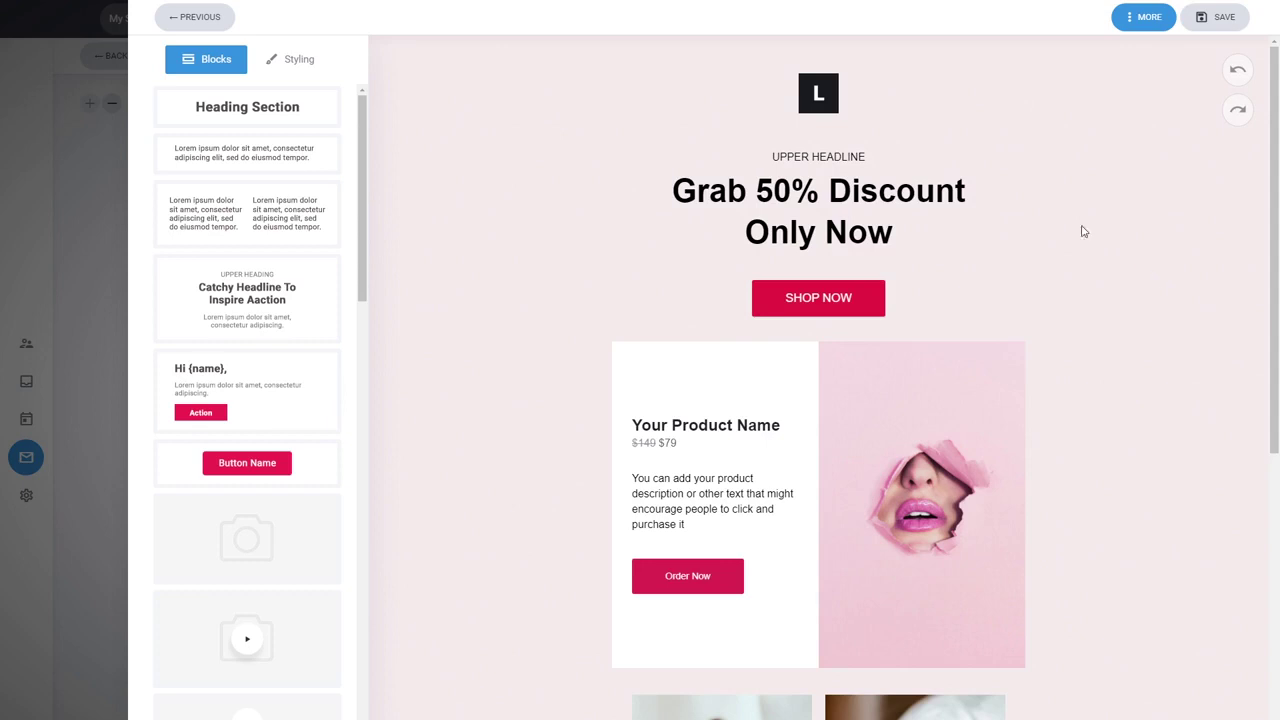
{"action": "left_click", "coordinate": [206, 24]}
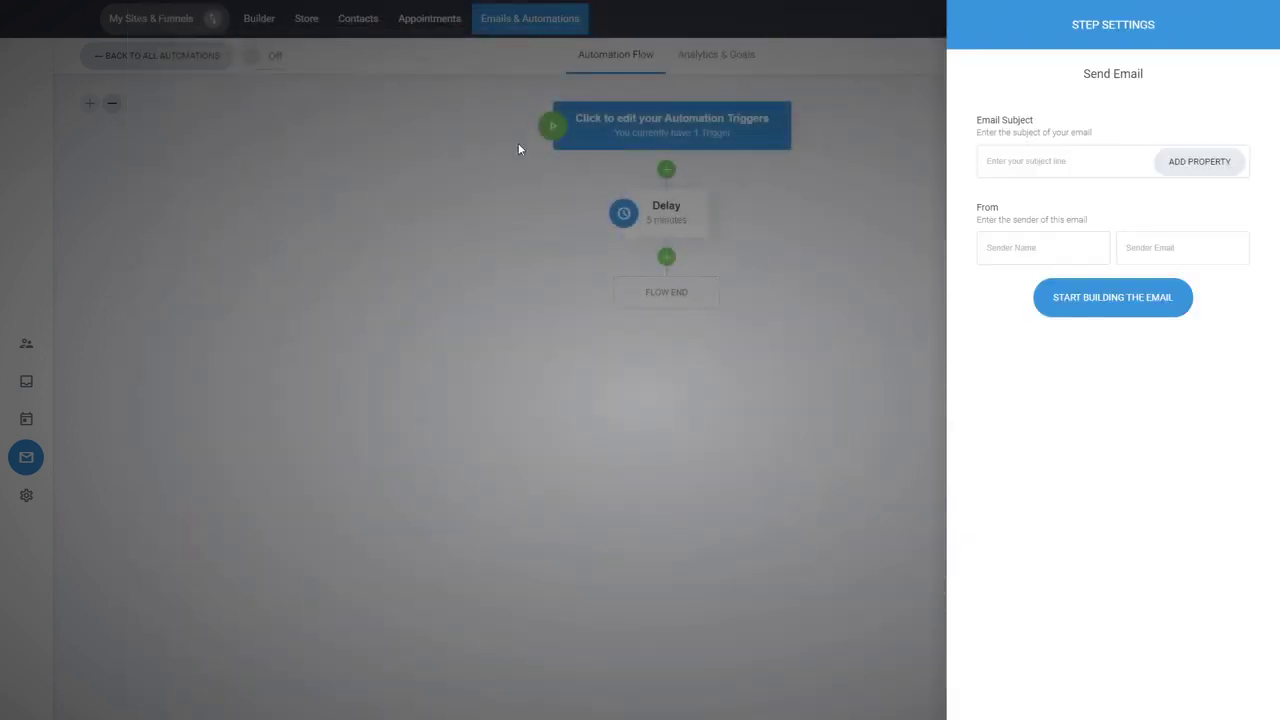
{"action": "left_click", "coordinate": [741, 427]}
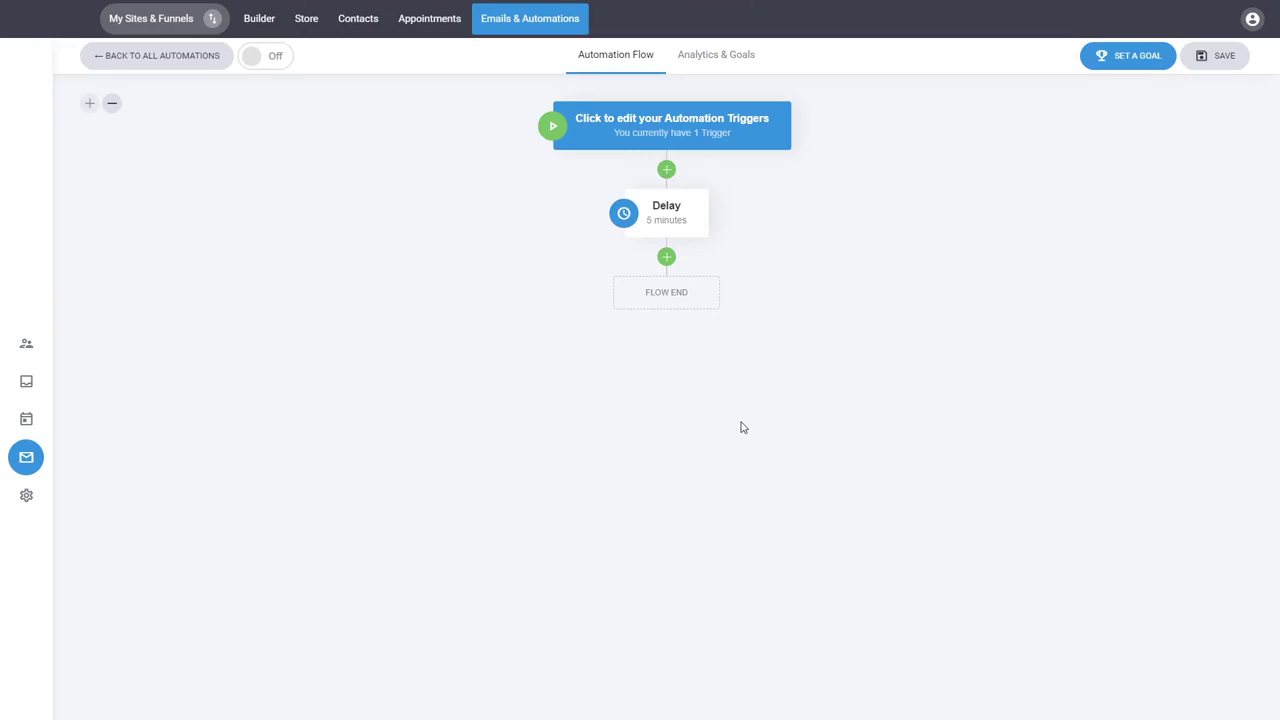
Add a second delay of 2 days after the 5-minute delay in the automation flow
{"action": "left_click", "coordinate": [667, 258]}
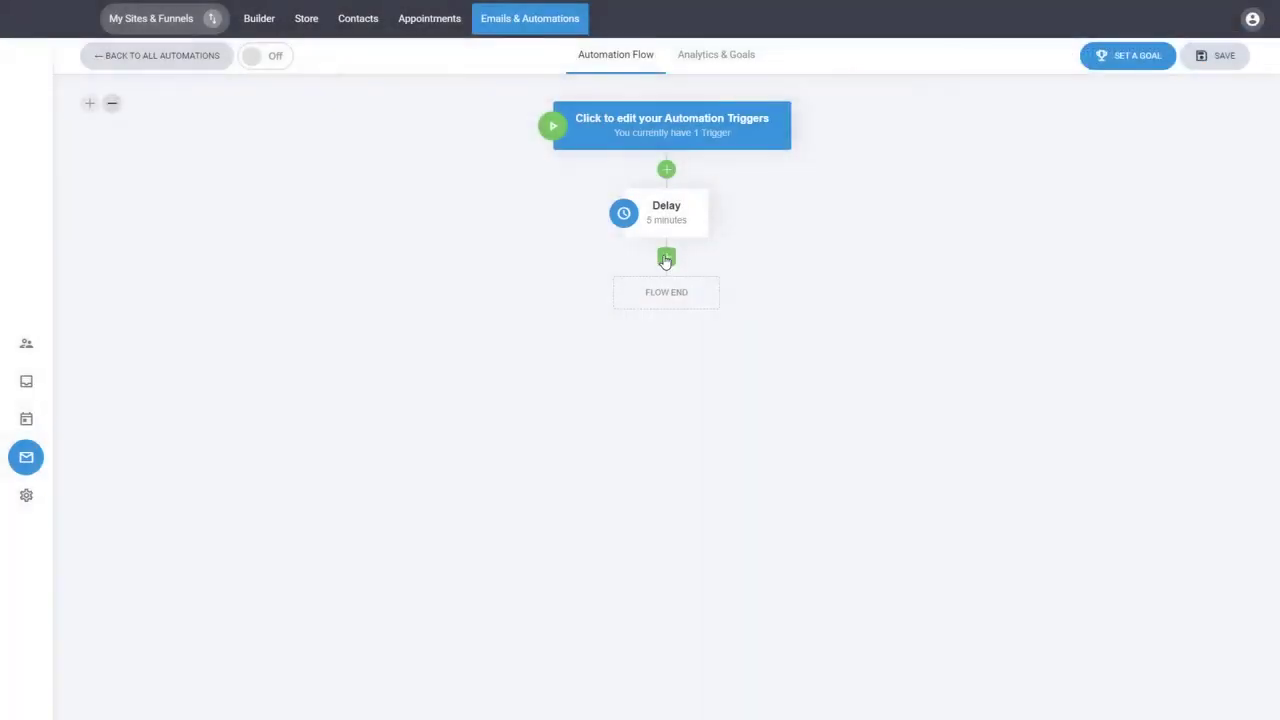
{"action": "left_click", "coordinate": [667, 258]}
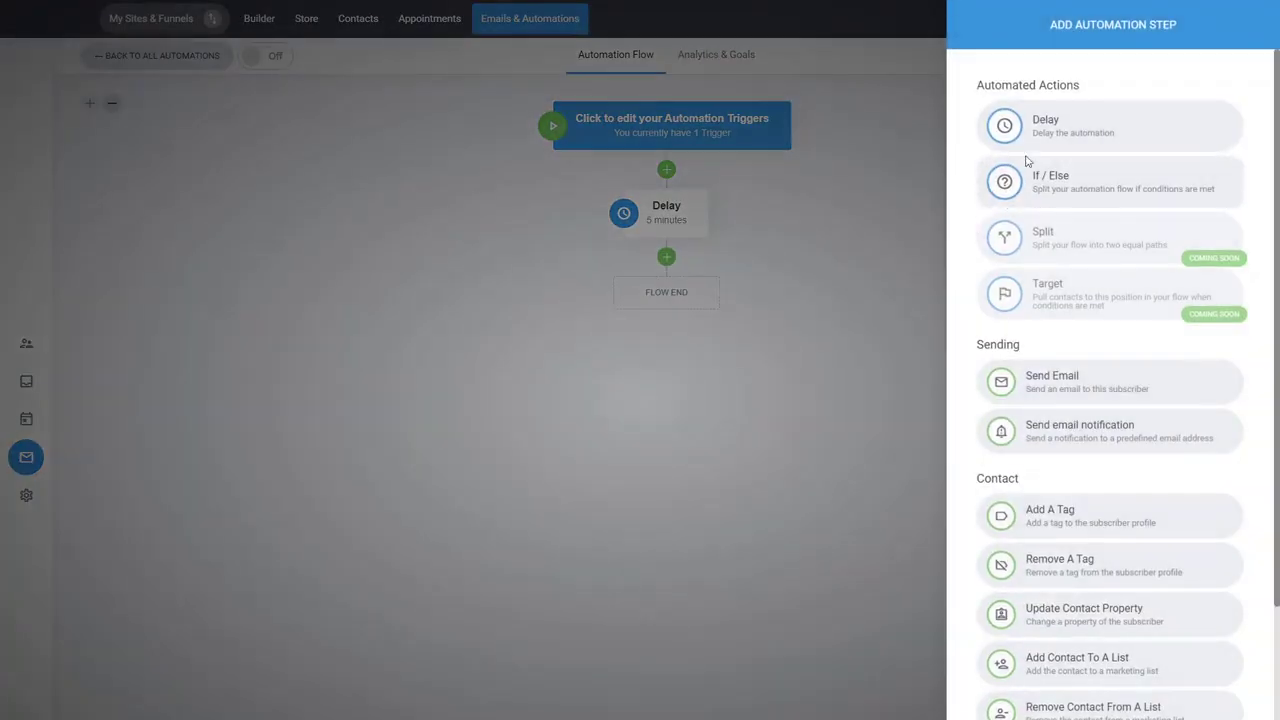
{"action": "left_click", "coordinate": [1046, 124]}
{"action": "left_click", "coordinate": [1043, 128]}
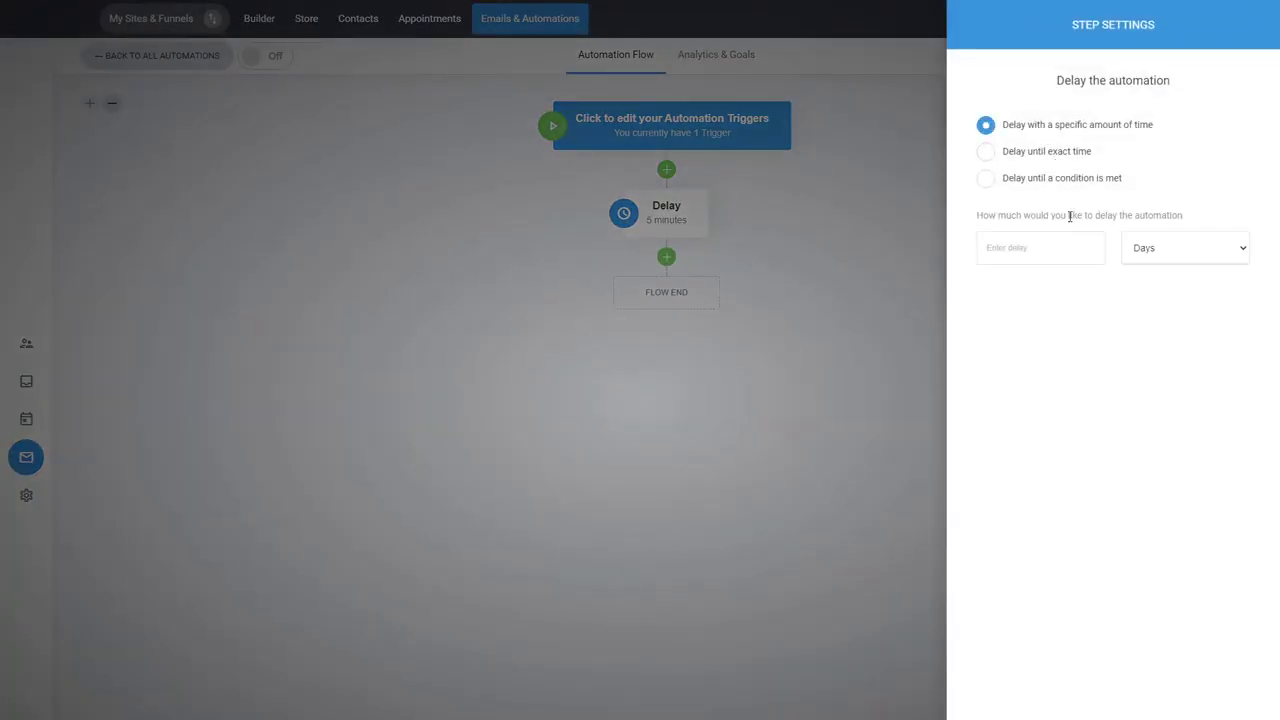
{"action": "left_click", "coordinate": [1058, 242]}
{"action": "type", "text": "2"}
{"action": "left_click", "coordinate": [816, 357]}
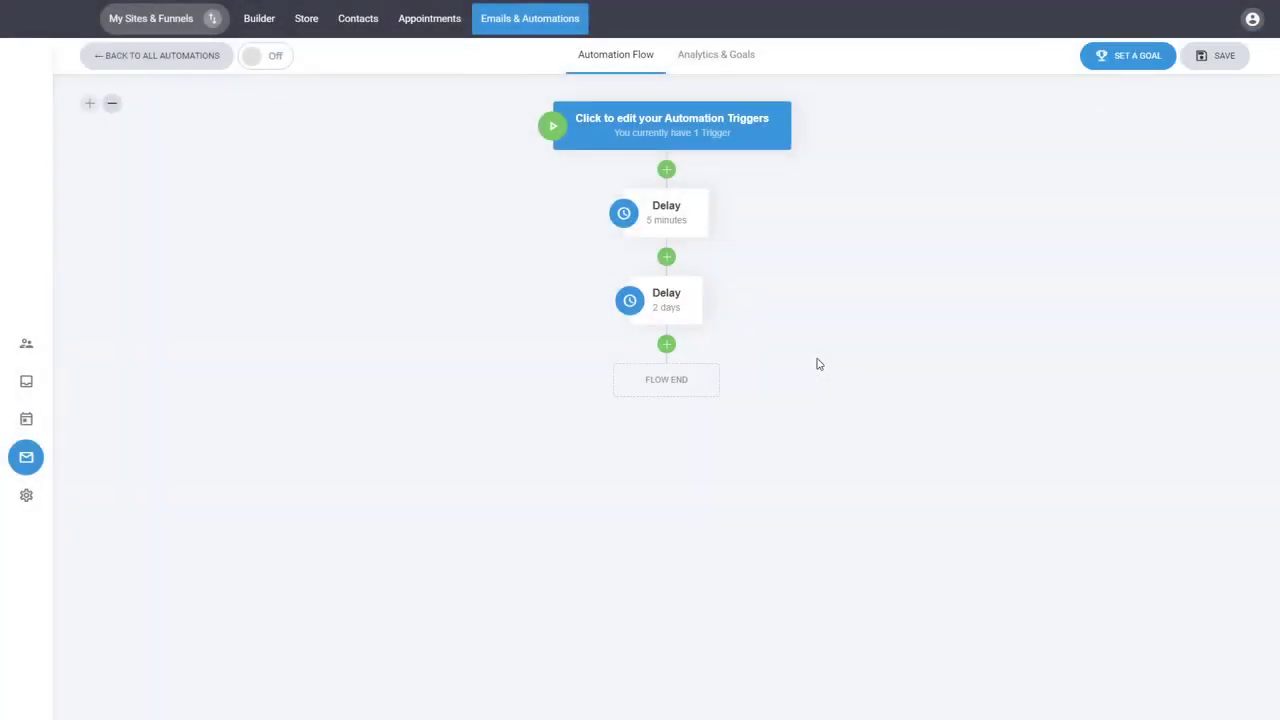
{"action": "left_click", "coordinate": [667, 344]}
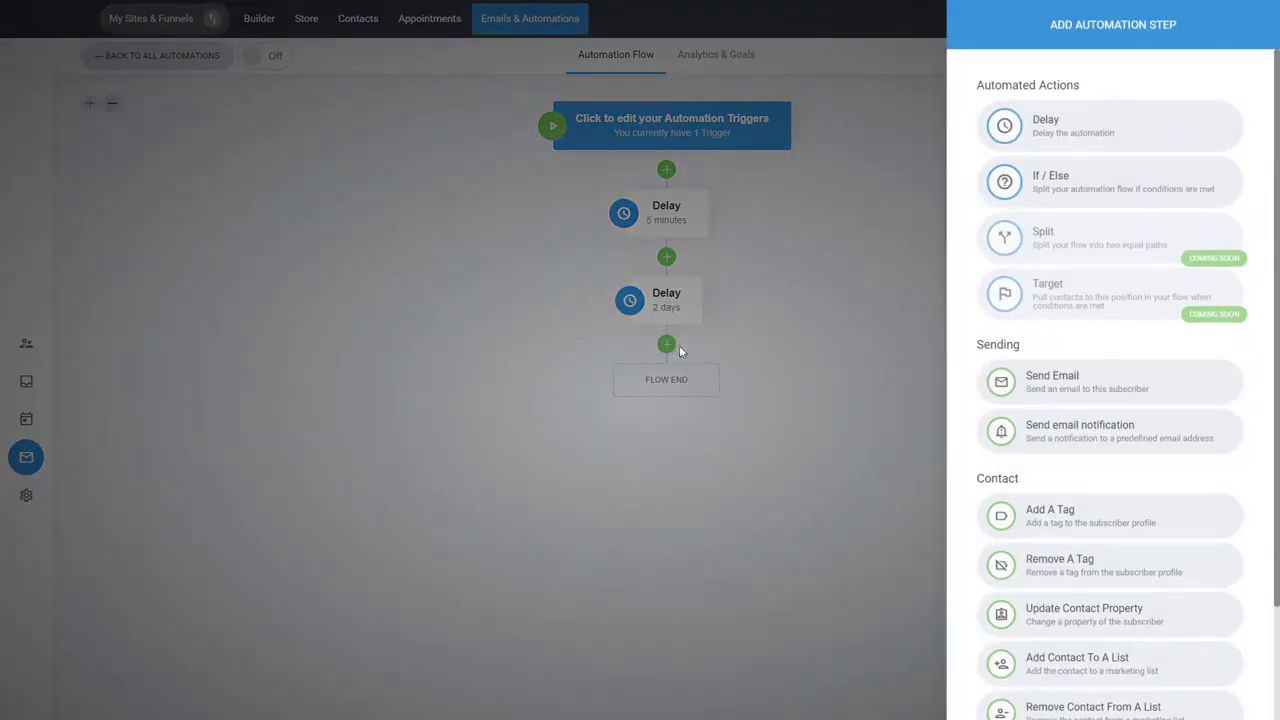
{"action": "left_click", "coordinate": [842, 326]}
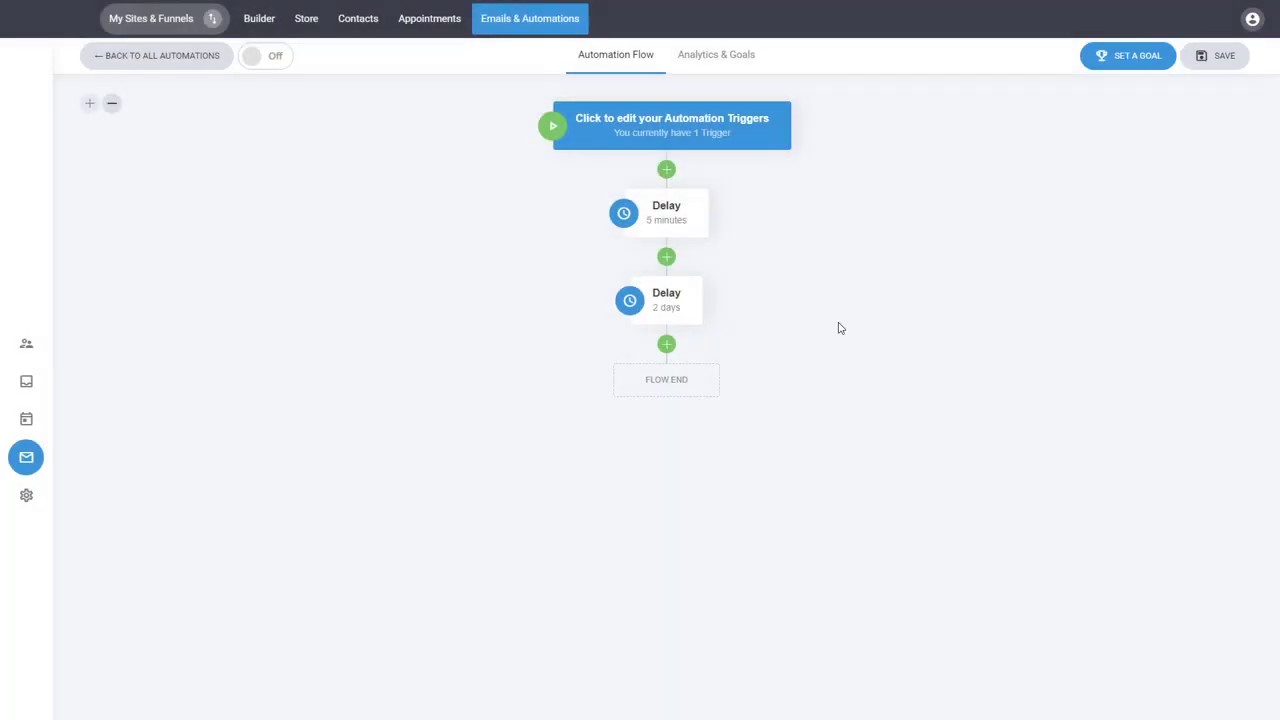
Return to the page builder, discarding the unsaved changes to the automation
{"action": "left_click", "coordinate": [266, 37]}
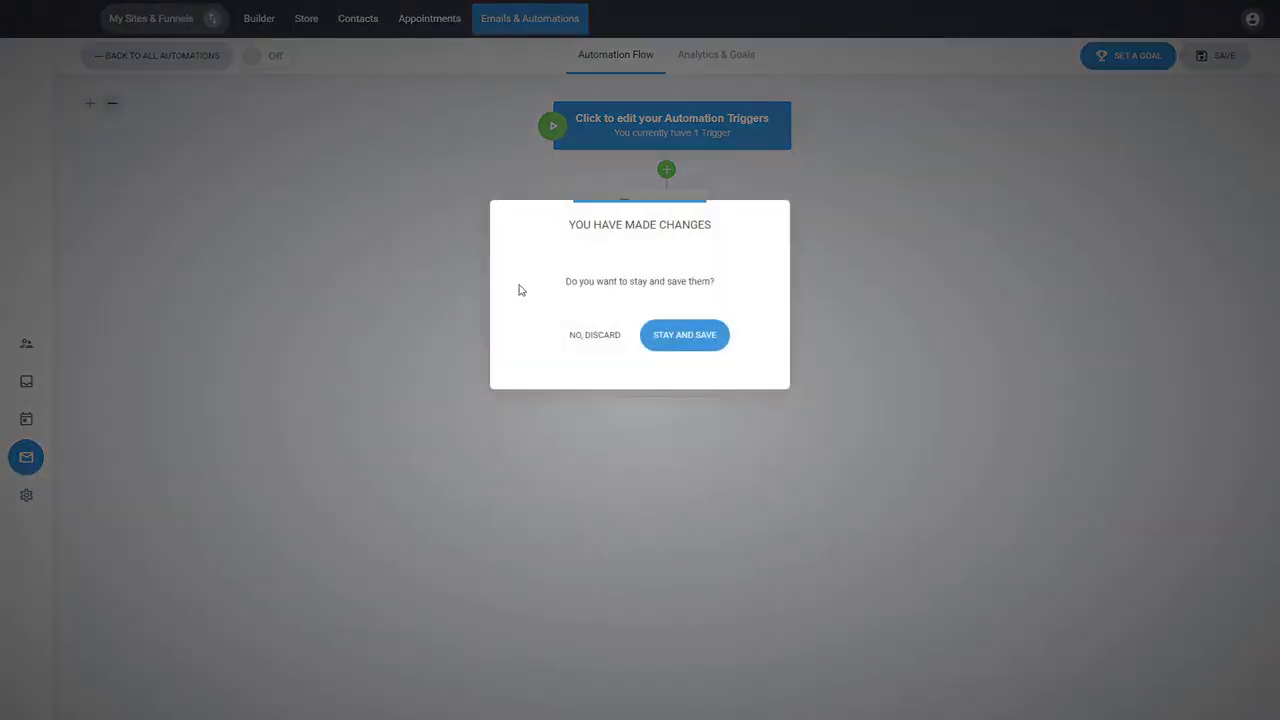
{"action": "left_click", "coordinate": [581, 333]}
{"action": "left_click", "coordinate": [757, 58]}
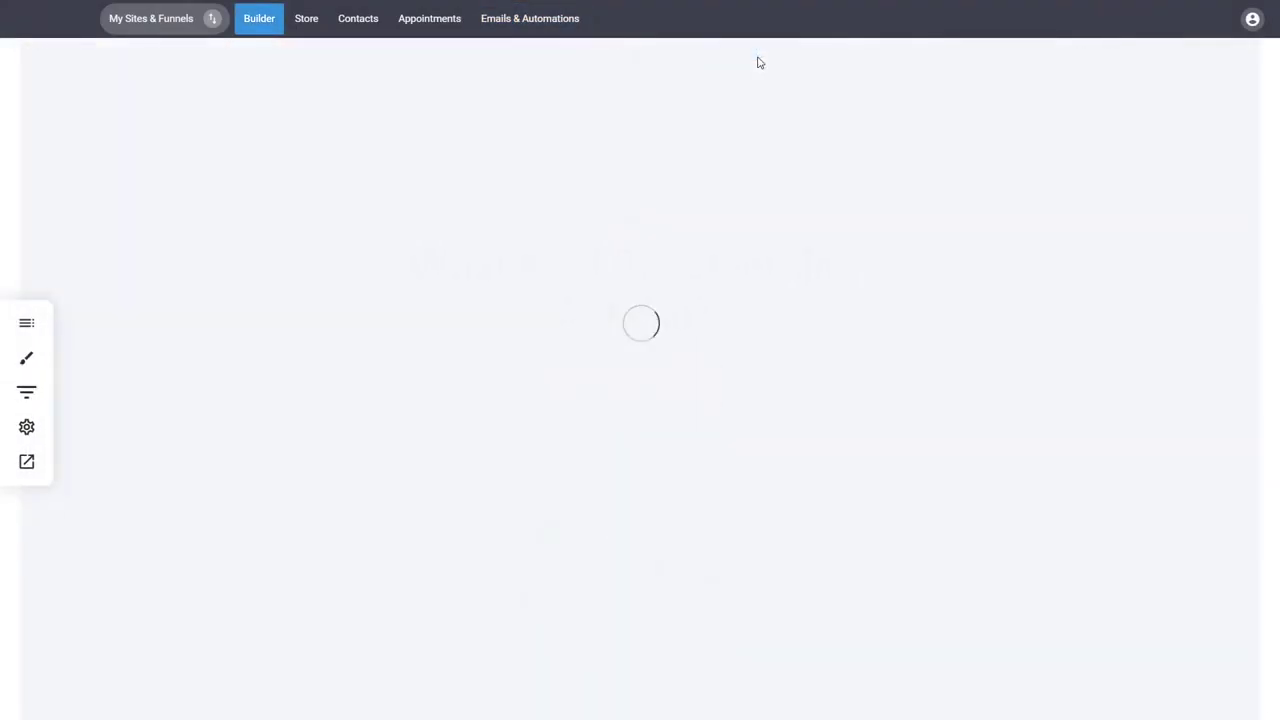